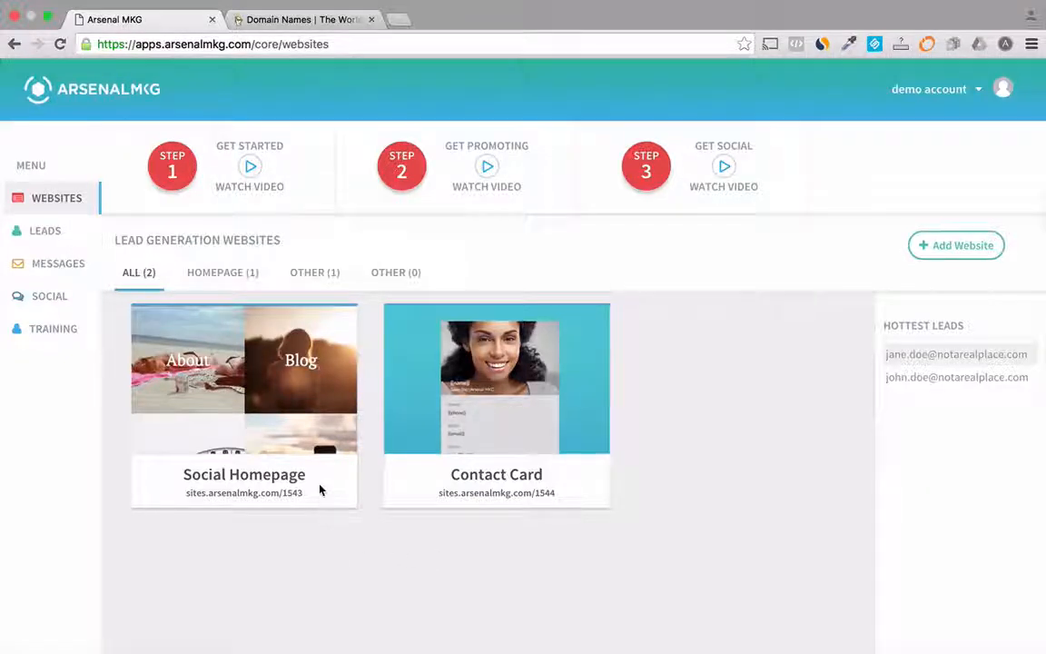
Step: Open the name and URL settings of the Social Homepage website
{"action": "mouse_move", "coordinate": [319, 487]}
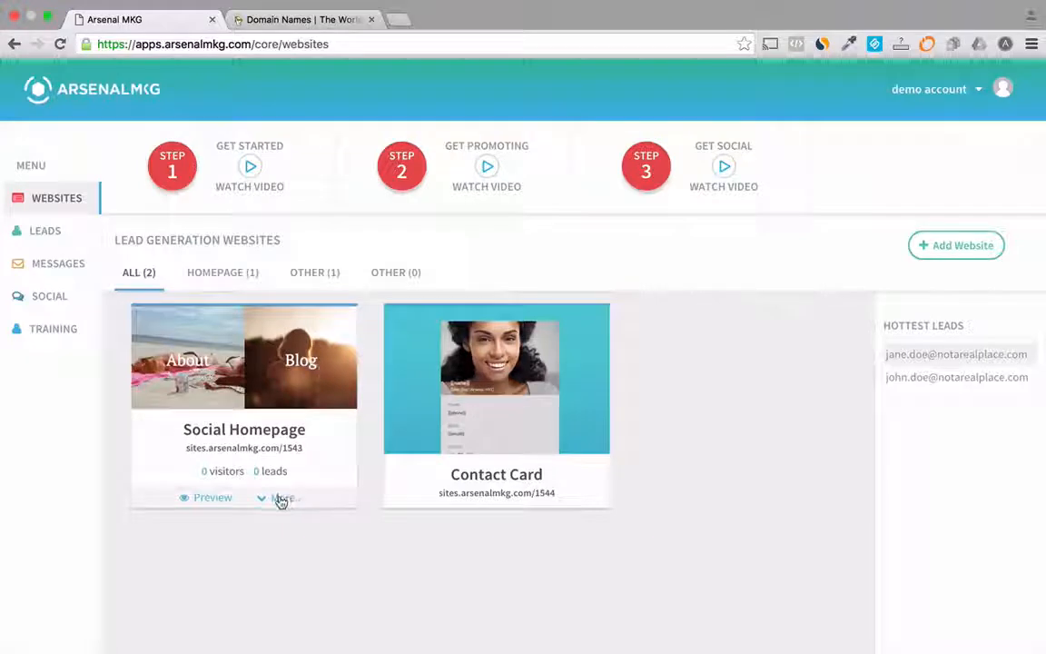
{"action": "left_click", "coordinate": [281, 500]}
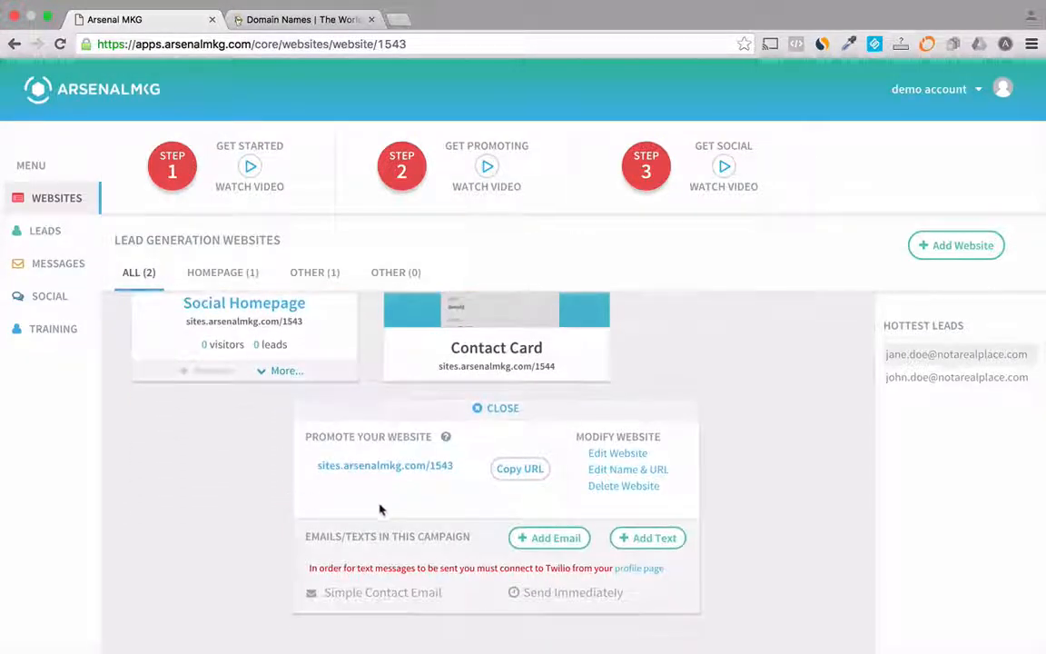
{"action": "left_click", "coordinate": [617, 470]}
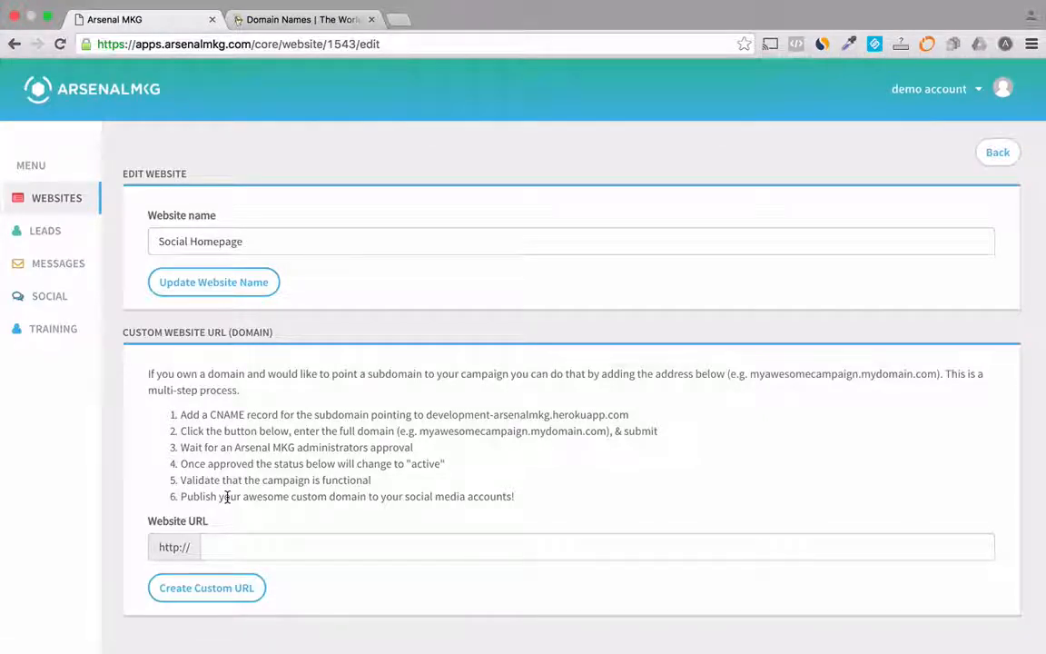
Step: Create a custom website URL for Social Homepage using the owner's .co domain with the www prefix
{"action": "left_click", "coordinate": [234, 545]}
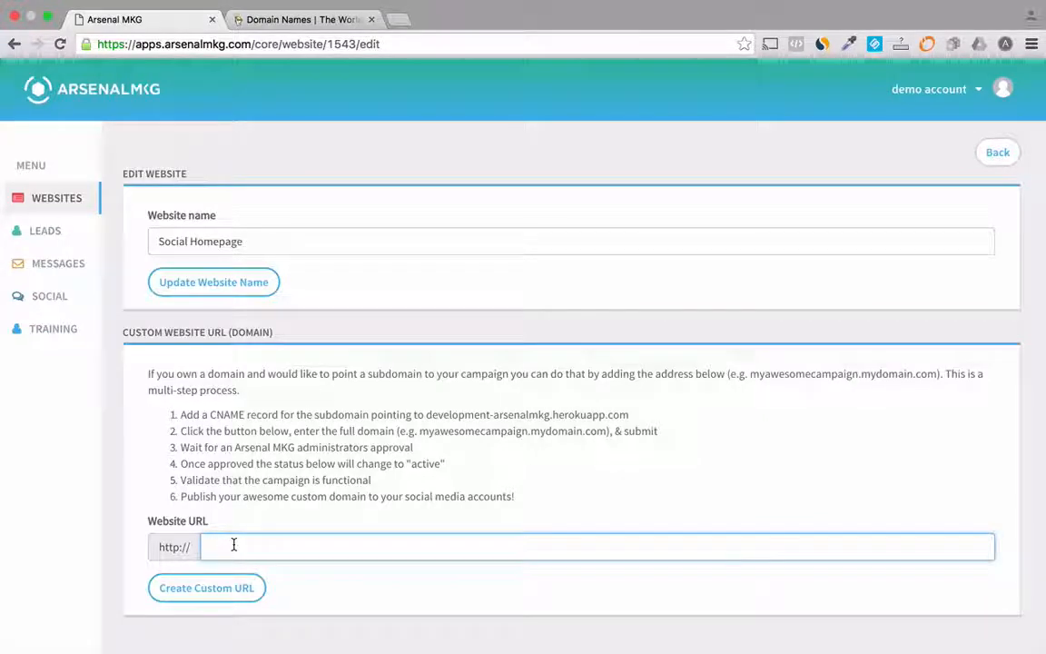
{"action": "type", "text": "www"}
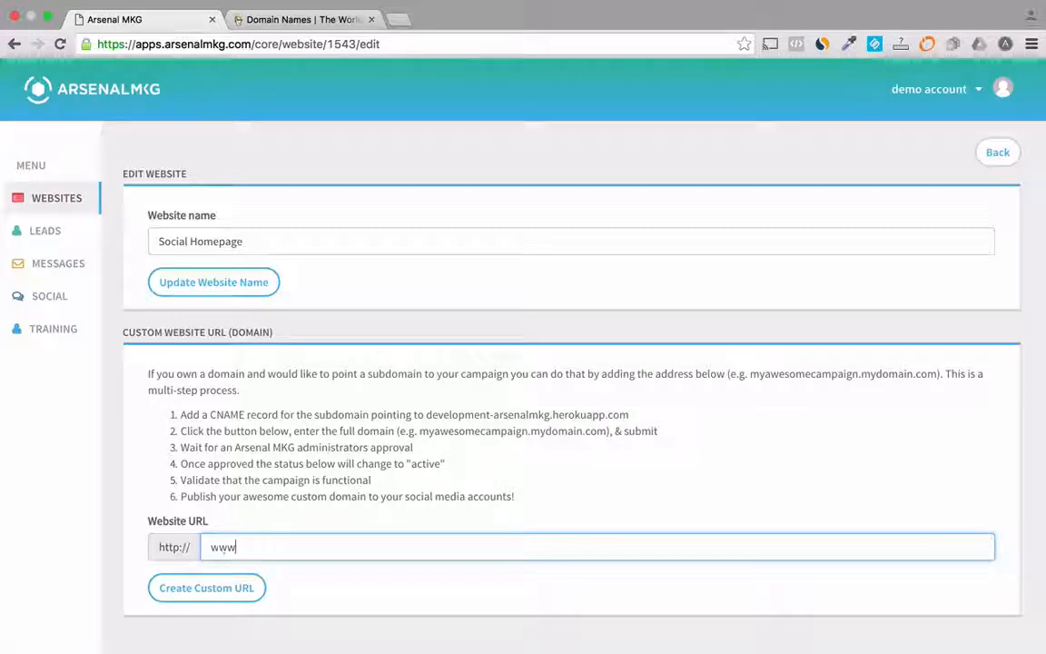
{"action": "type", "text": ".jaso"}
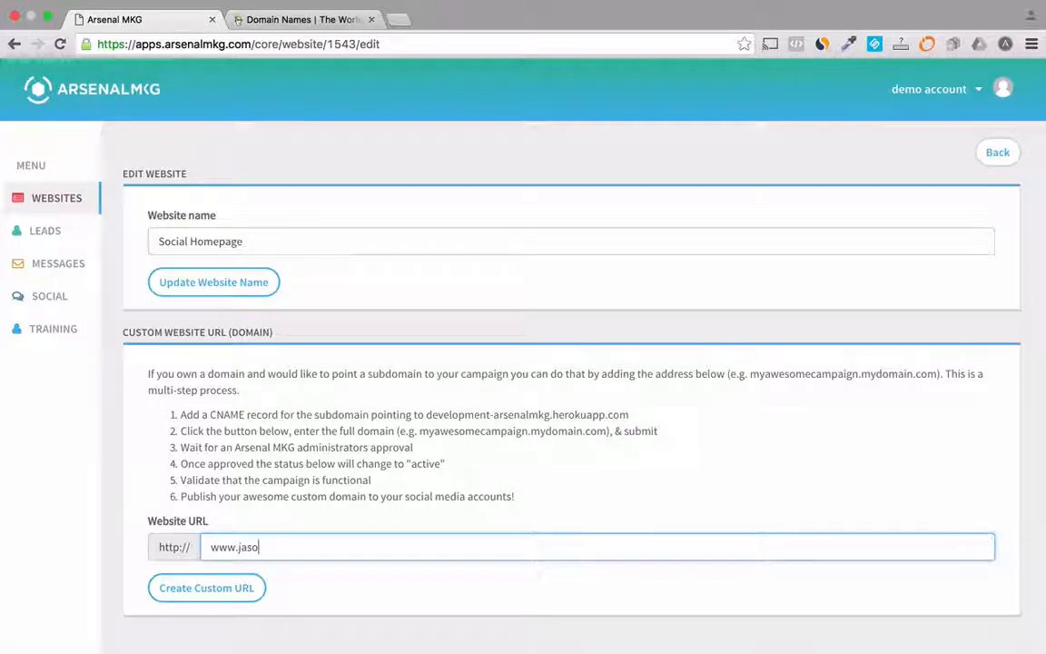
{"action": "type", "text": "nwardrop"}
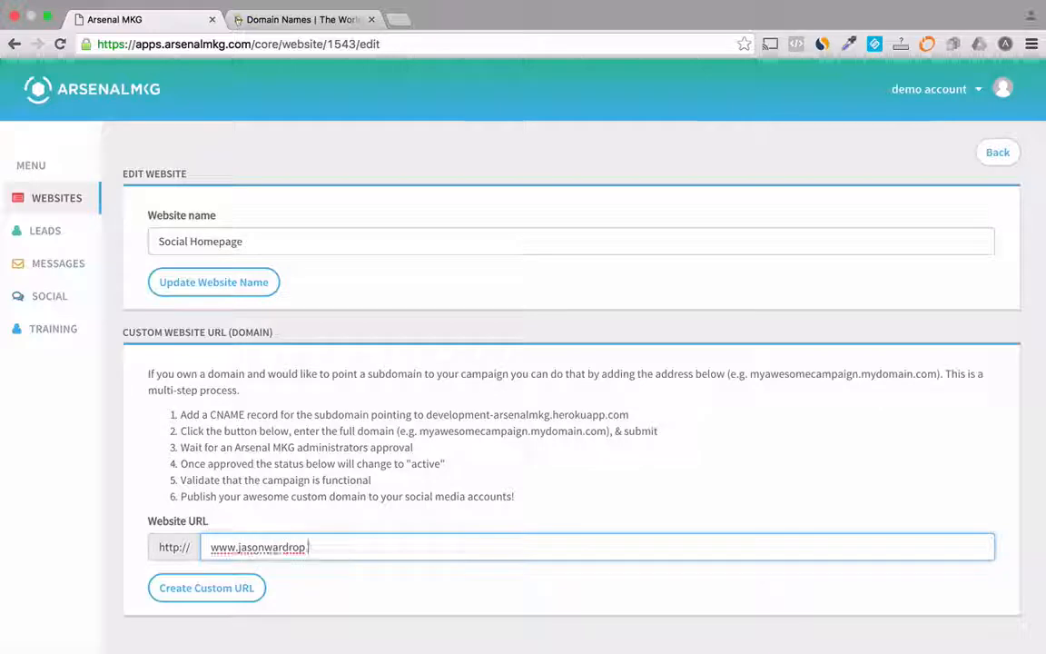
{"action": "type", "text": ".co"}
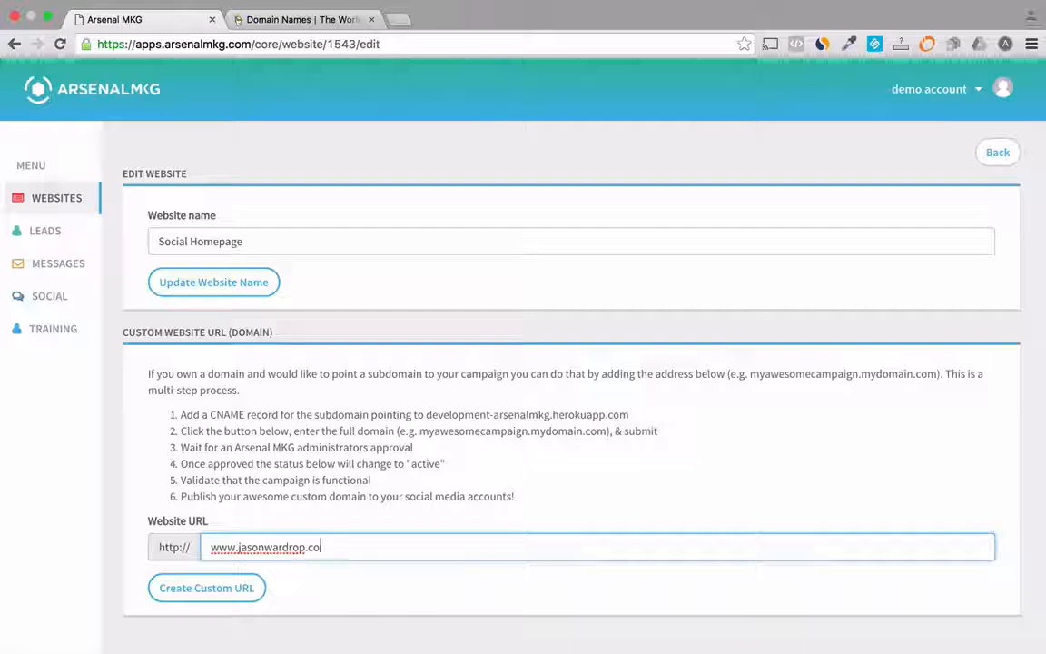
{"action": "left_click", "coordinate": [207, 589]}
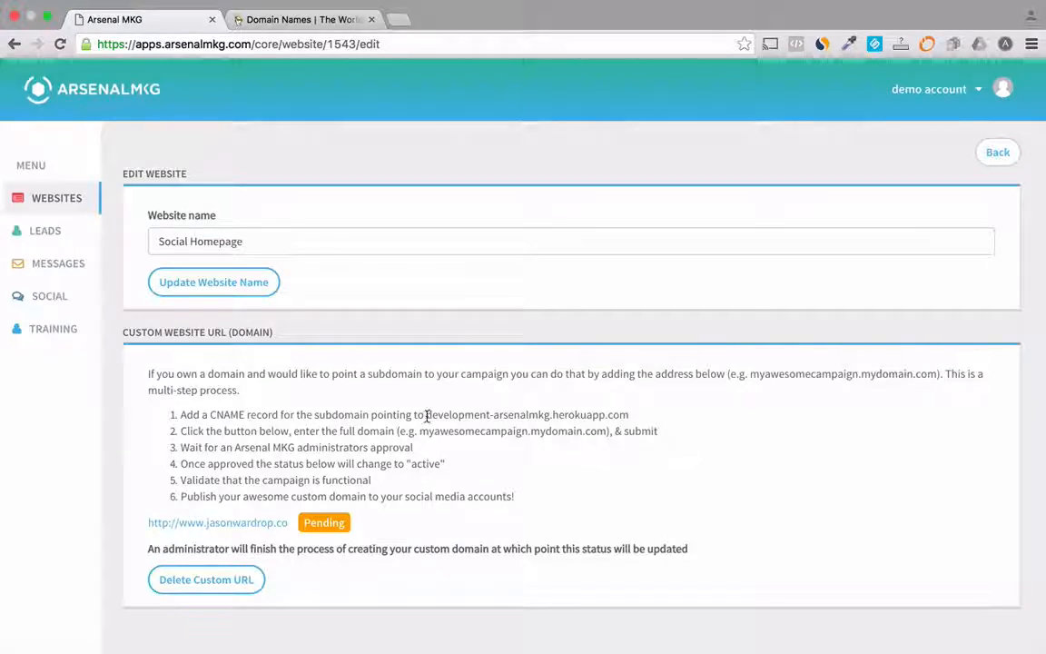
Step: Copy the CNAME target development-arsenalmkg.herokuapp.com, switch to GoDaddy and open the account's domain management list
{"action": "left_click_drag", "start_coordinate": [427, 415], "coordinate": [628, 411]}
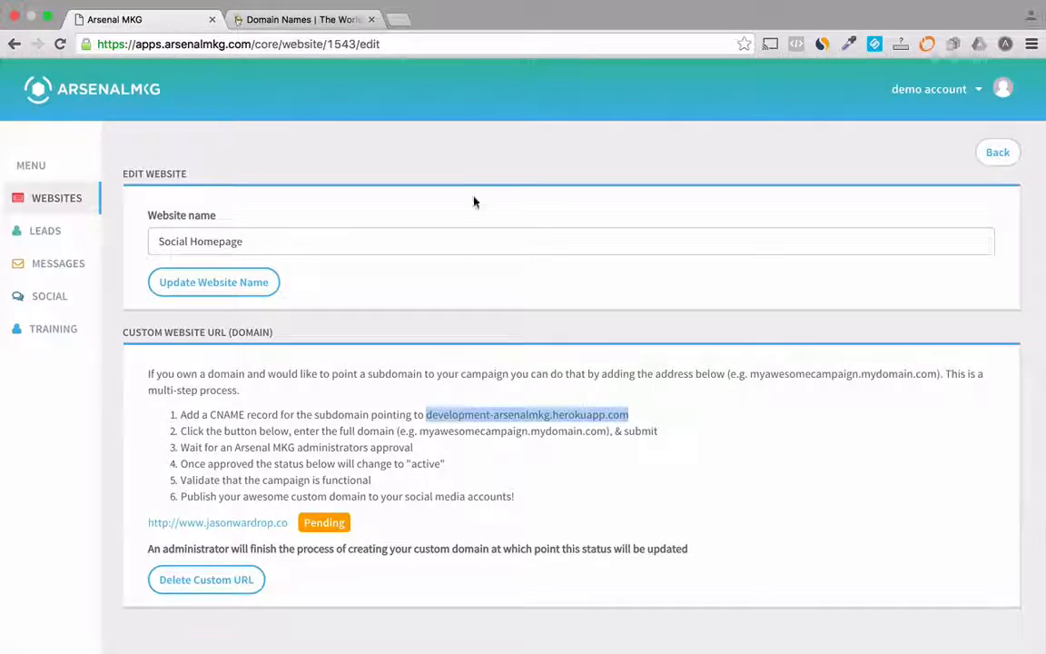
{"action": "left_click", "coordinate": [290, 20]}
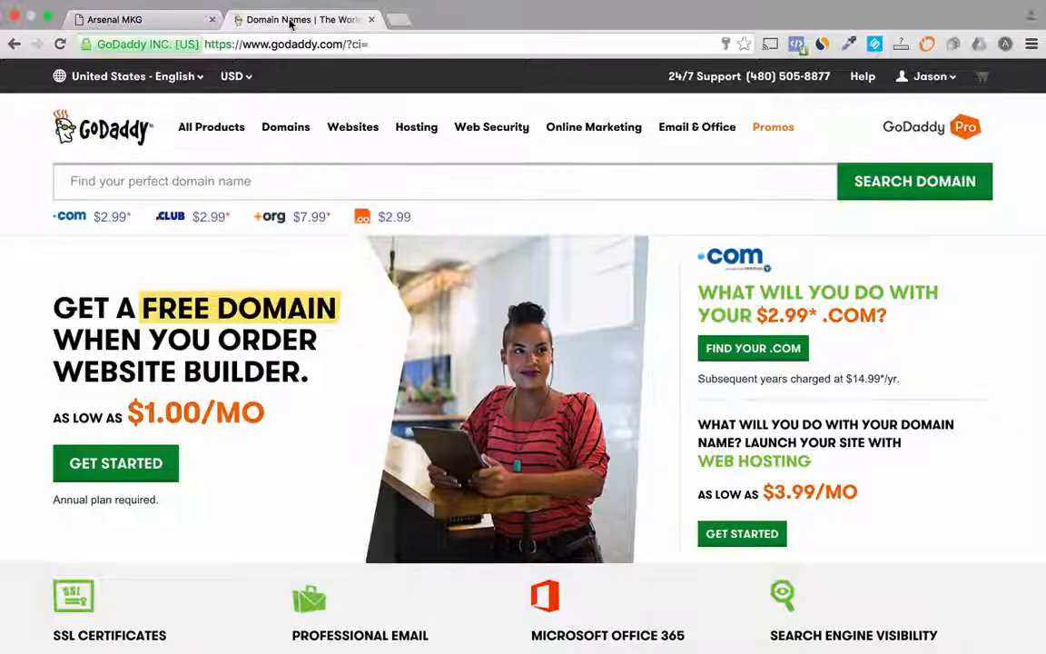
{"action": "left_click", "coordinate": [284, 131]}
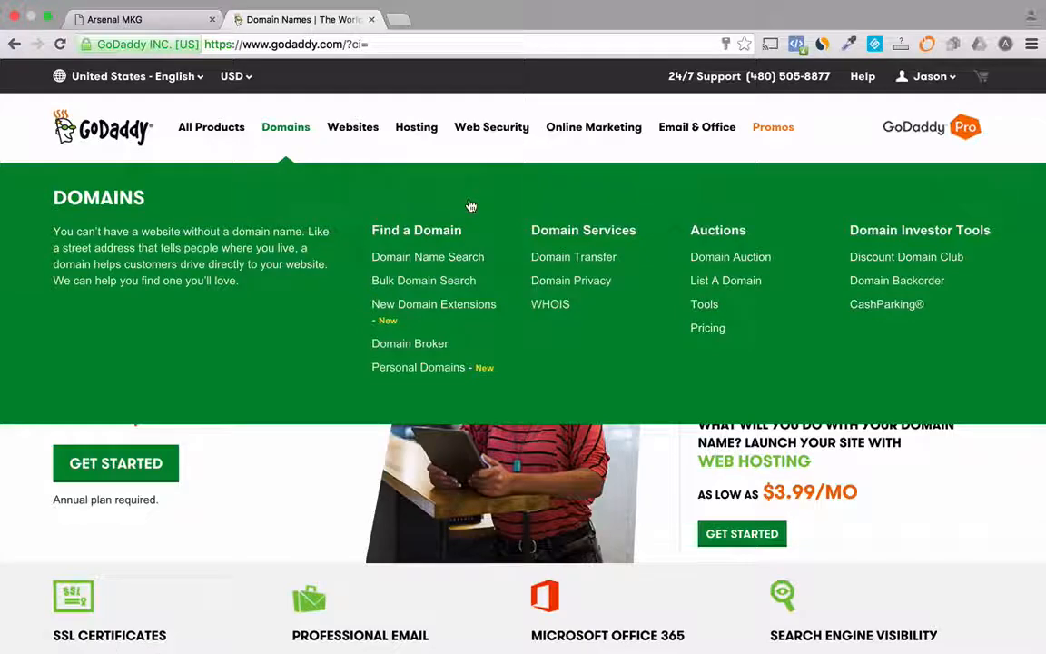
{"action": "left_click", "coordinate": [932, 84]}
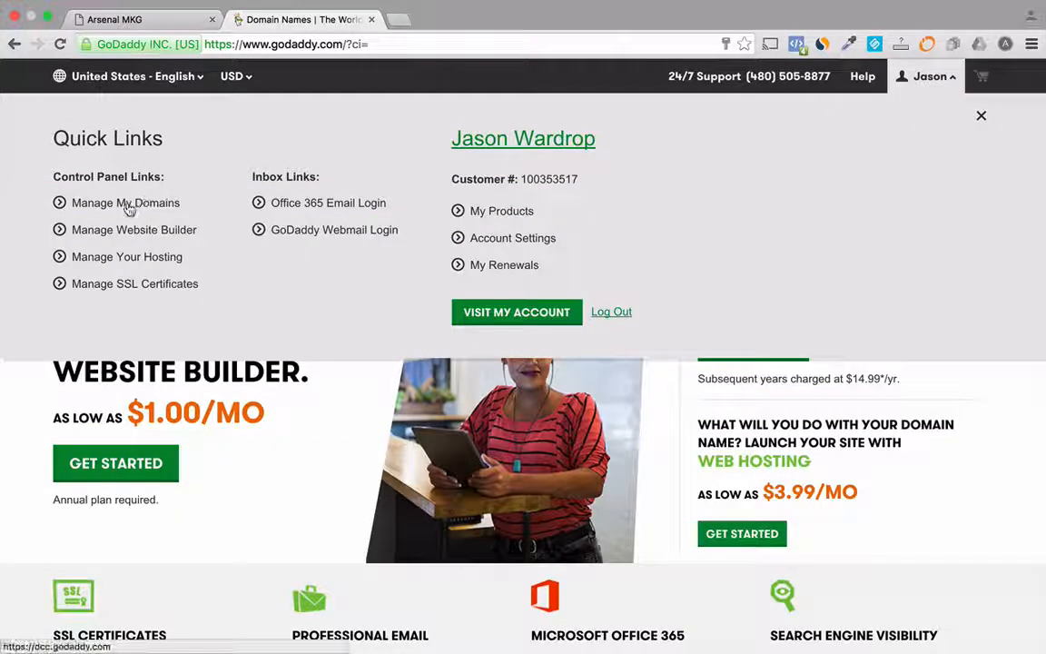
{"action": "left_click", "coordinate": [130, 210]}
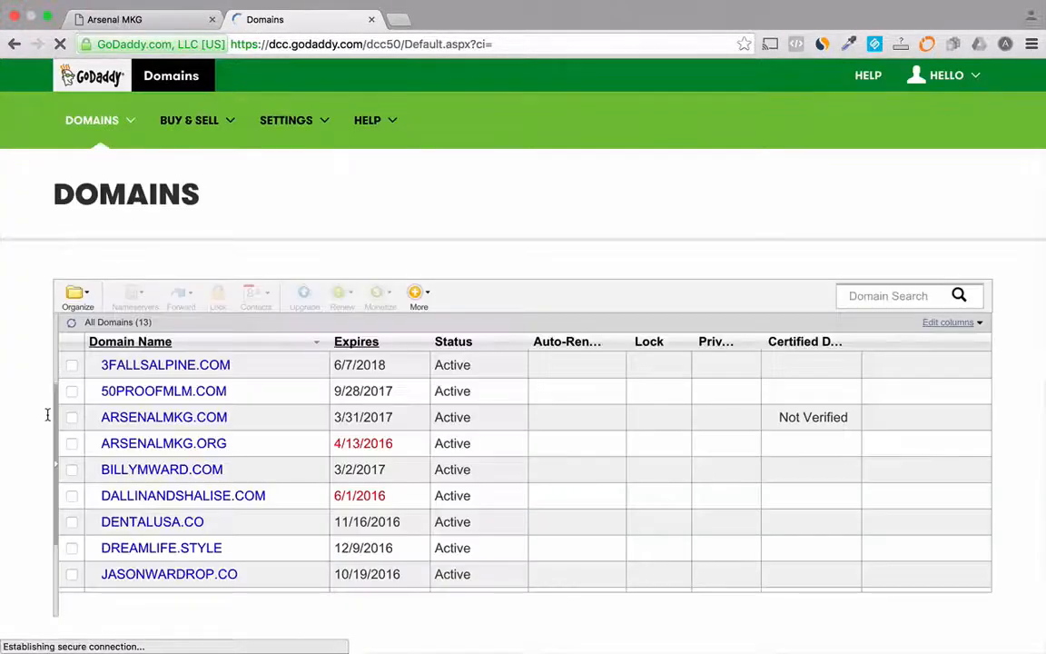
Step: Open the DNS zone file of the owner's .co domain used for the custom URL
{"action": "left_click", "coordinate": [142, 576]}
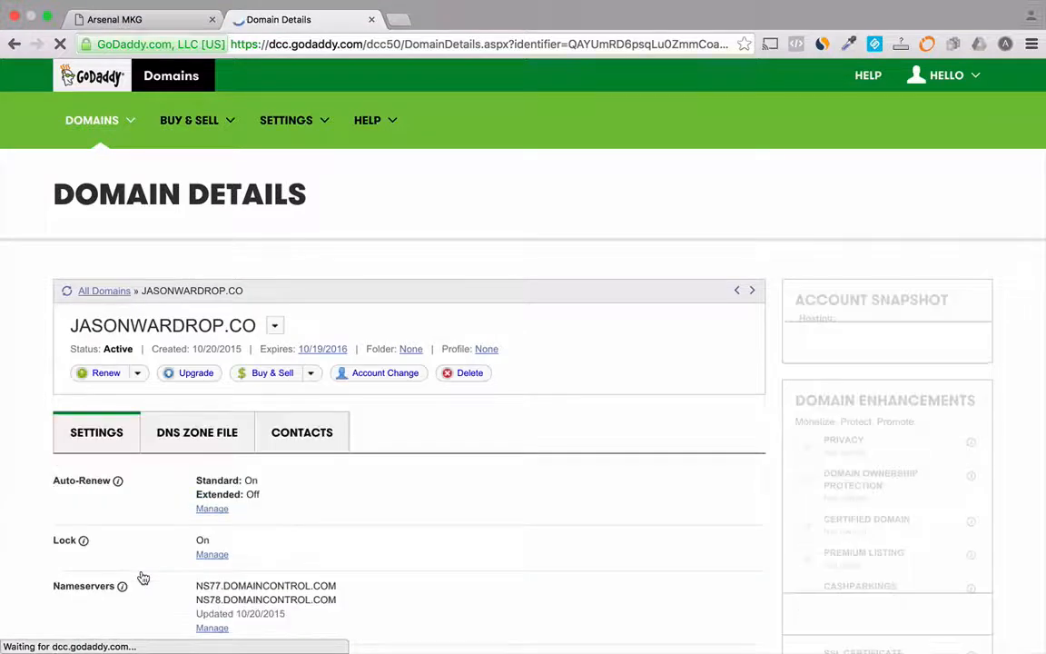
{"action": "scroll", "coordinate": [143, 577], "scroll_direction": "down", "scroll_amount": 1}
{"action": "scroll", "coordinate": [143, 577], "scroll_direction": "down", "scroll_amount": 2}
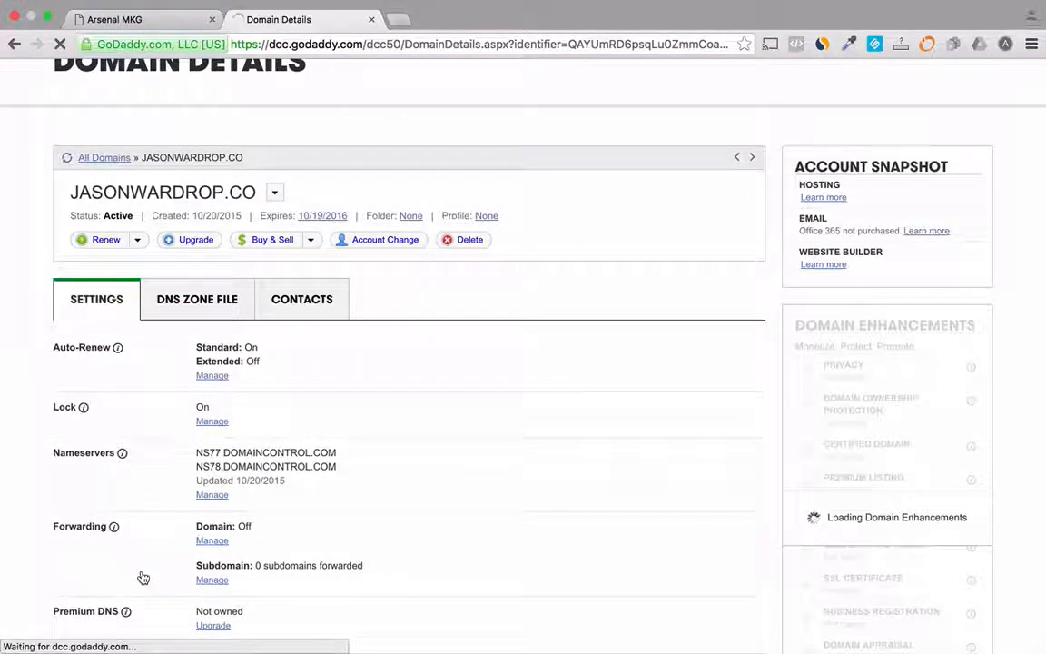
{"action": "scroll", "coordinate": [143, 577], "scroll_direction": "up", "scroll_amount": 2}
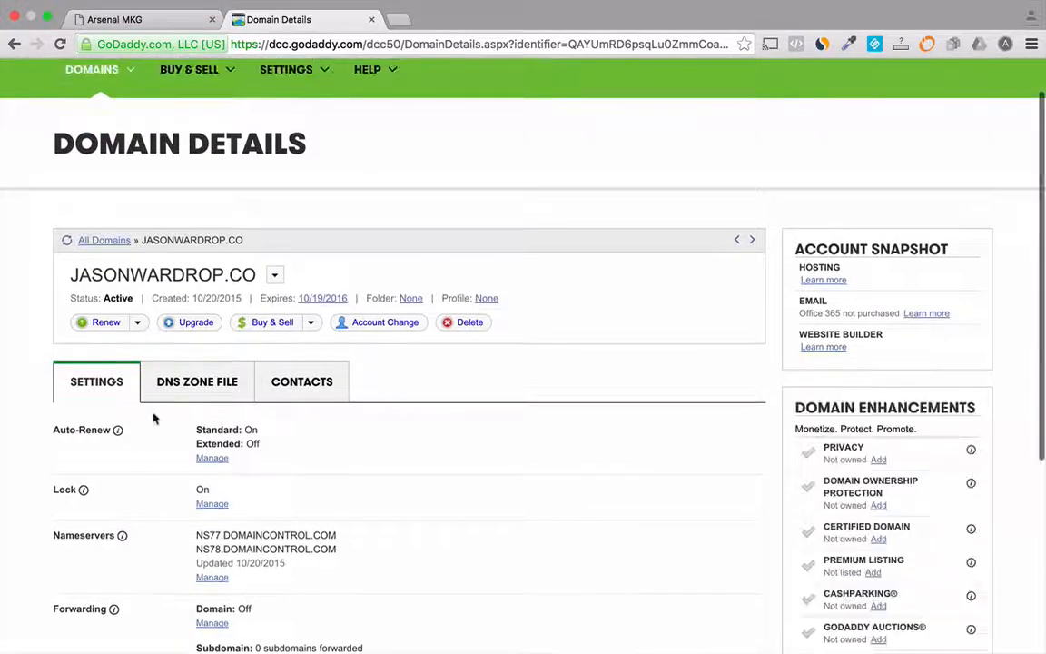
{"action": "left_click", "coordinate": [194, 388]}
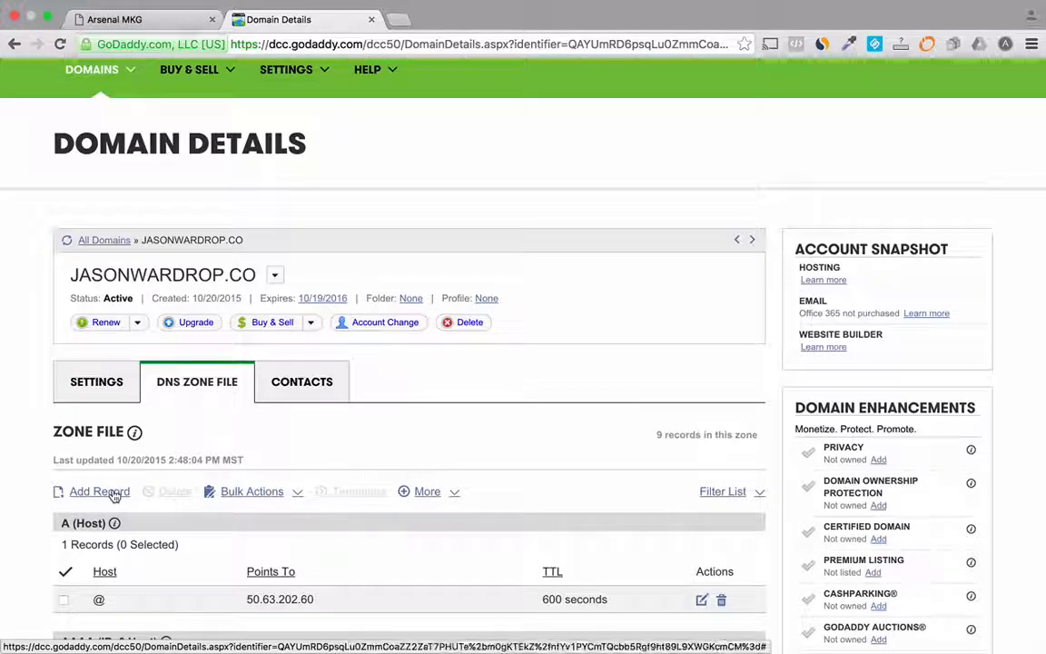
Step: Try to add and save a CNAME (Alias) record with host www pointing to development-arsenalmkg.herokuapp.com
{"action": "left_click", "coordinate": [114, 495]}
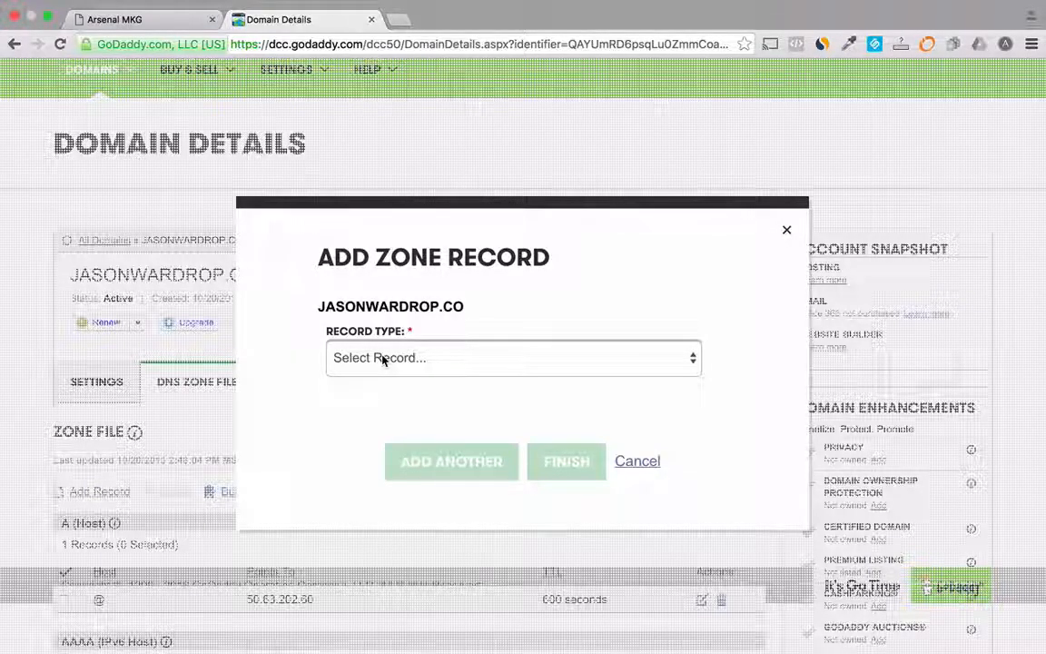
{"action": "left_click", "coordinate": [382, 359]}
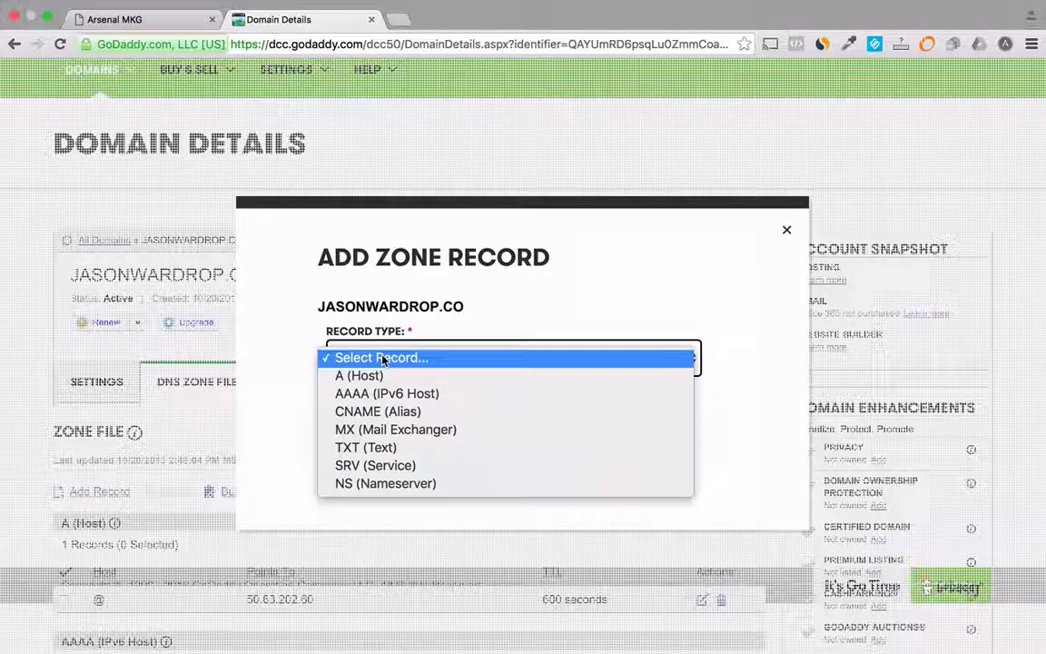
{"action": "left_click", "coordinate": [380, 413]}
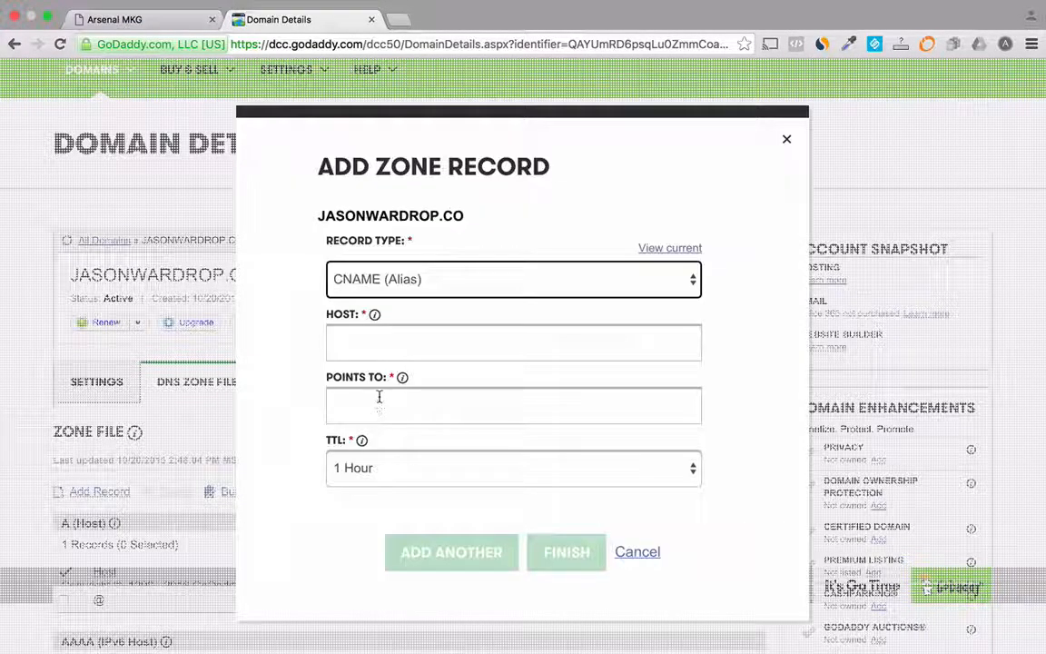
{"action": "left_click", "coordinate": [382, 336]}
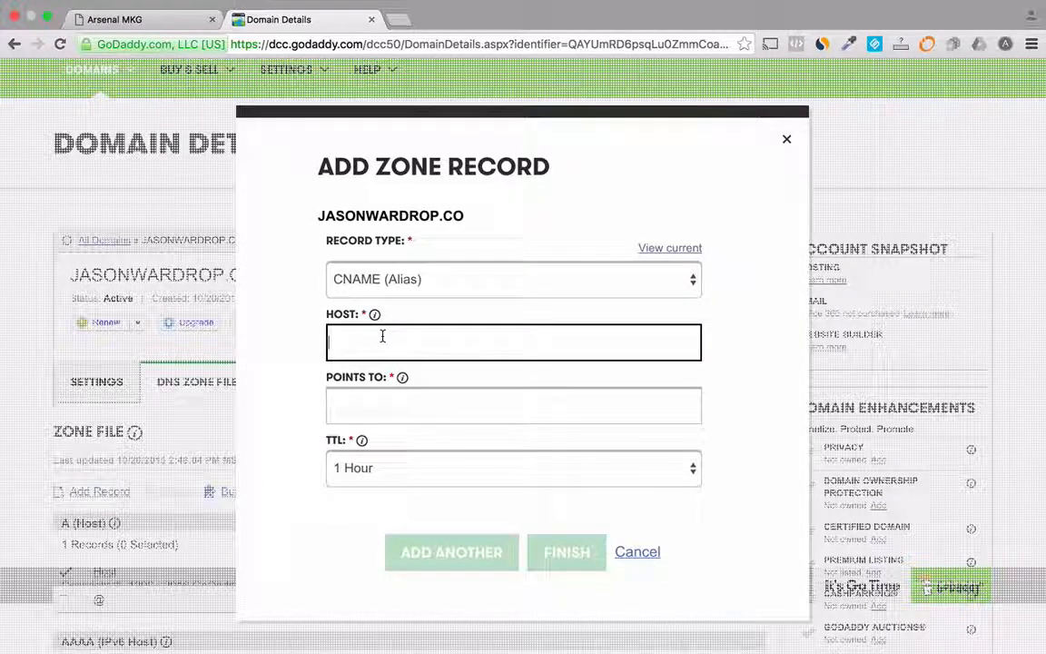
{"action": "type", "text": "www"}
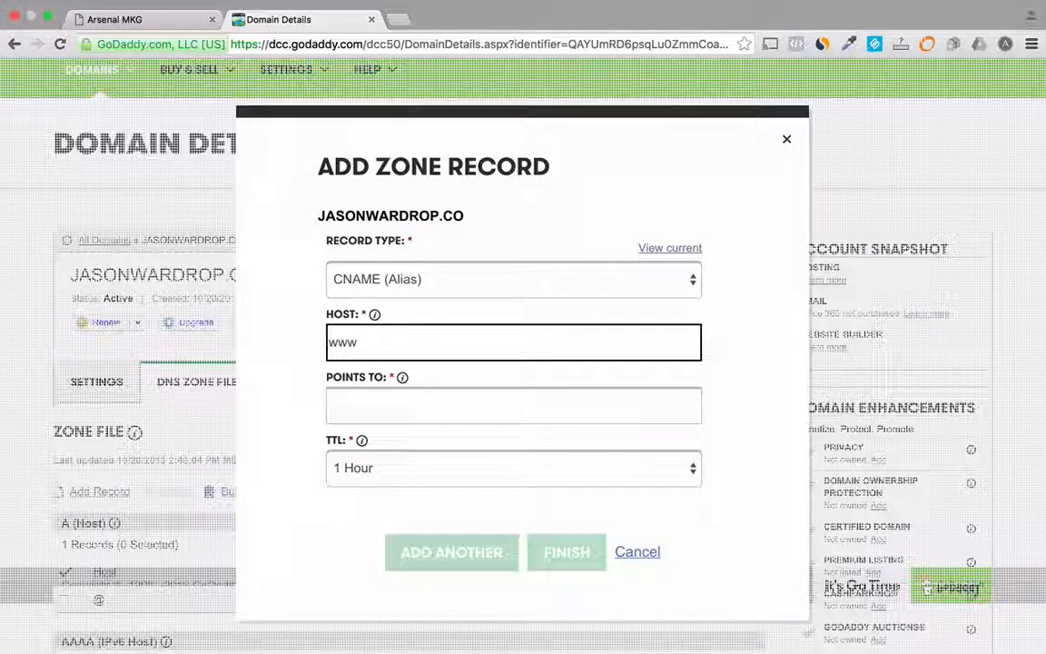
{"action": "left_click", "coordinate": [381, 404]}
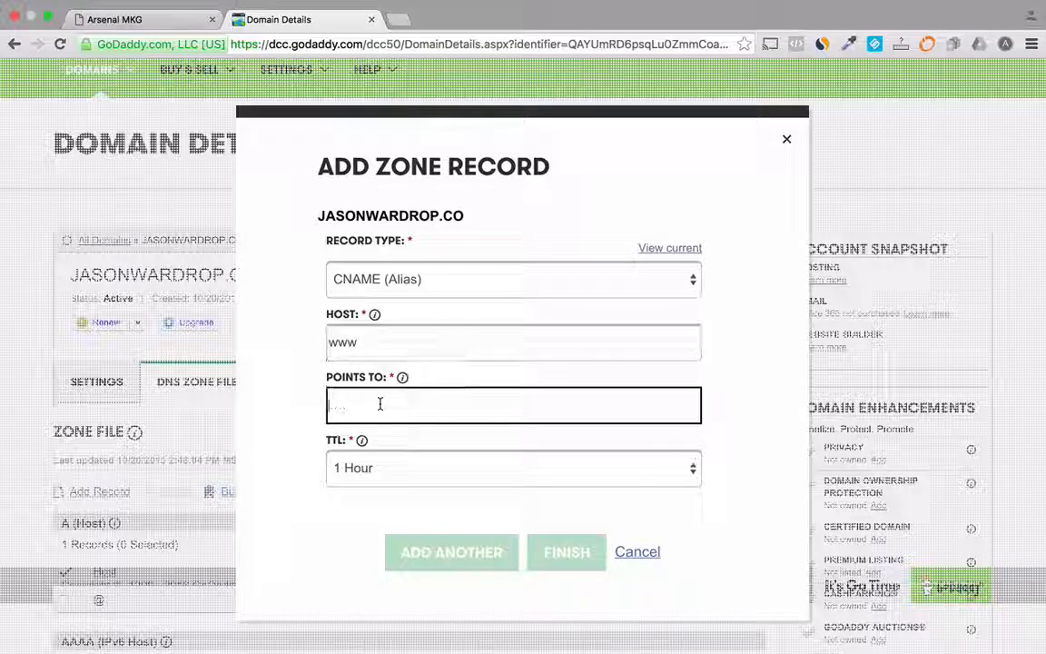
{"action": "type", "text": "development-arsenalmkg.herokuapp.com"}
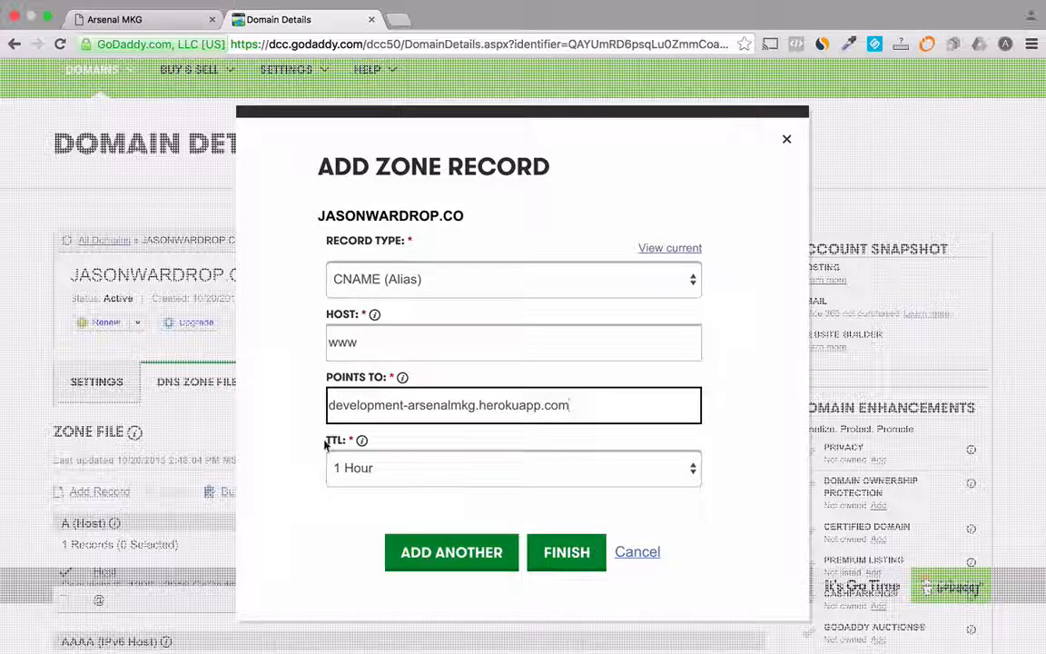
{"action": "left_click", "coordinate": [566, 555]}
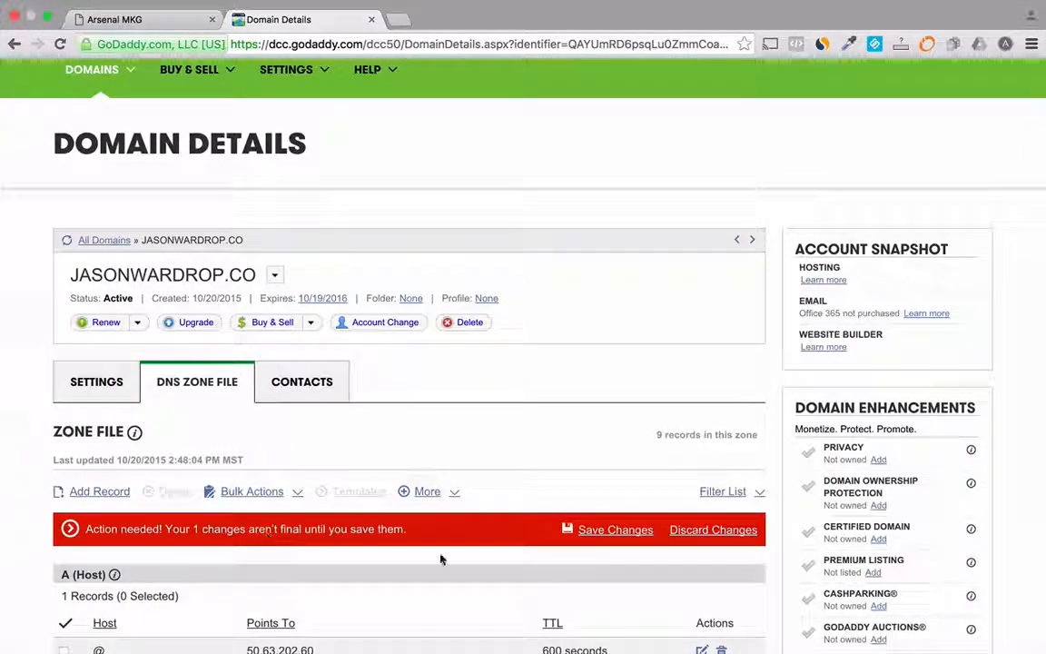
{"action": "left_click", "coordinate": [617, 532]}
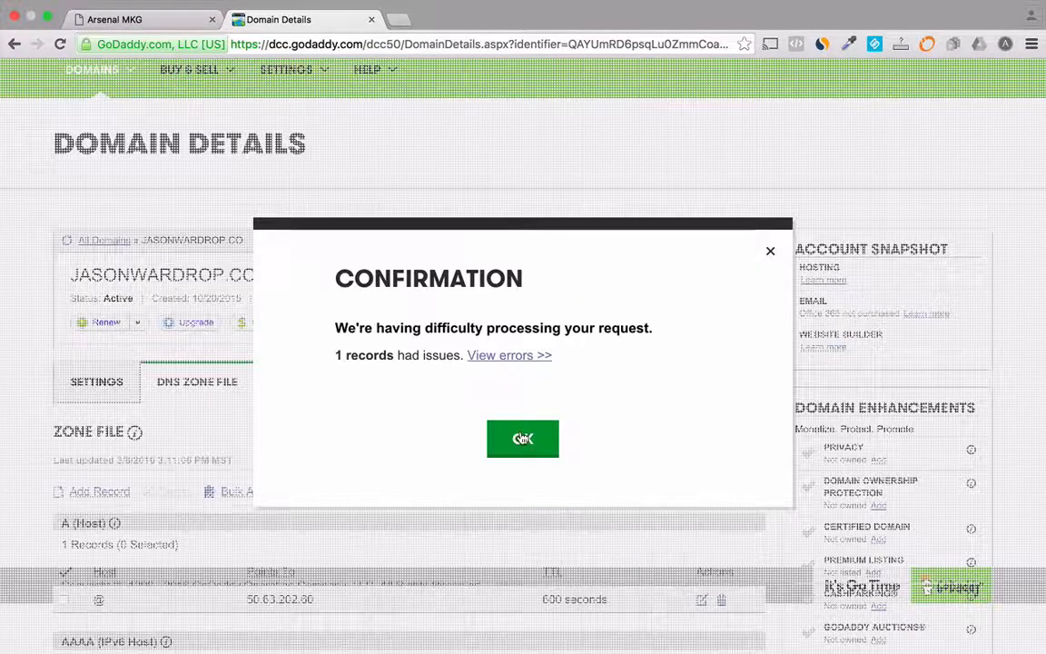
Step: Review the error details for the submitted zone record and close the dialogs
{"action": "left_click", "coordinate": [498, 357]}
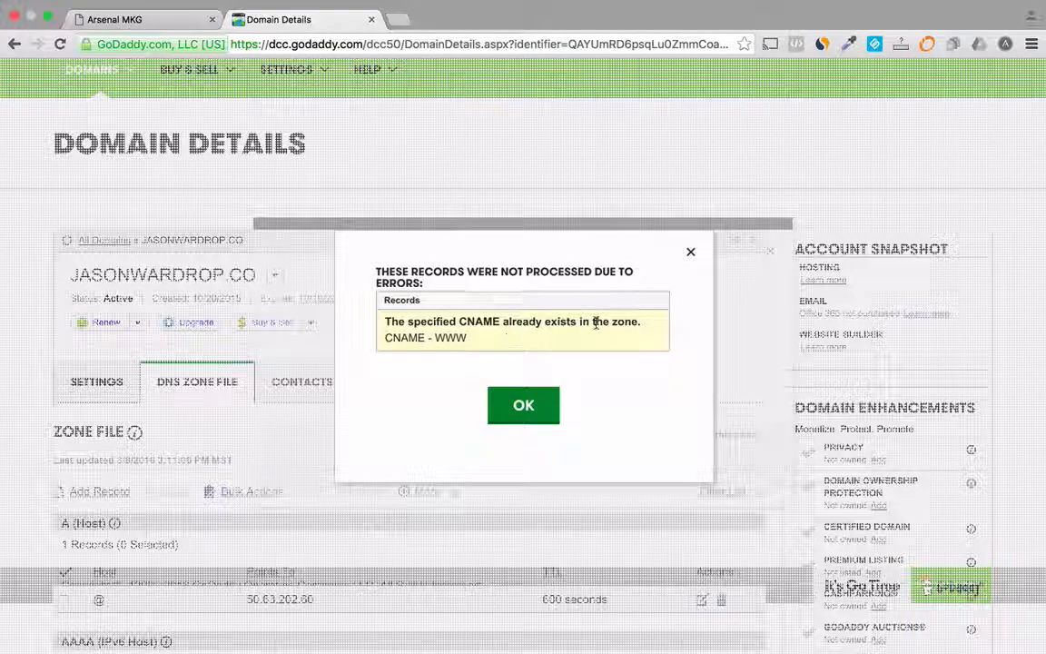
{"action": "left_click", "coordinate": [526, 403]}
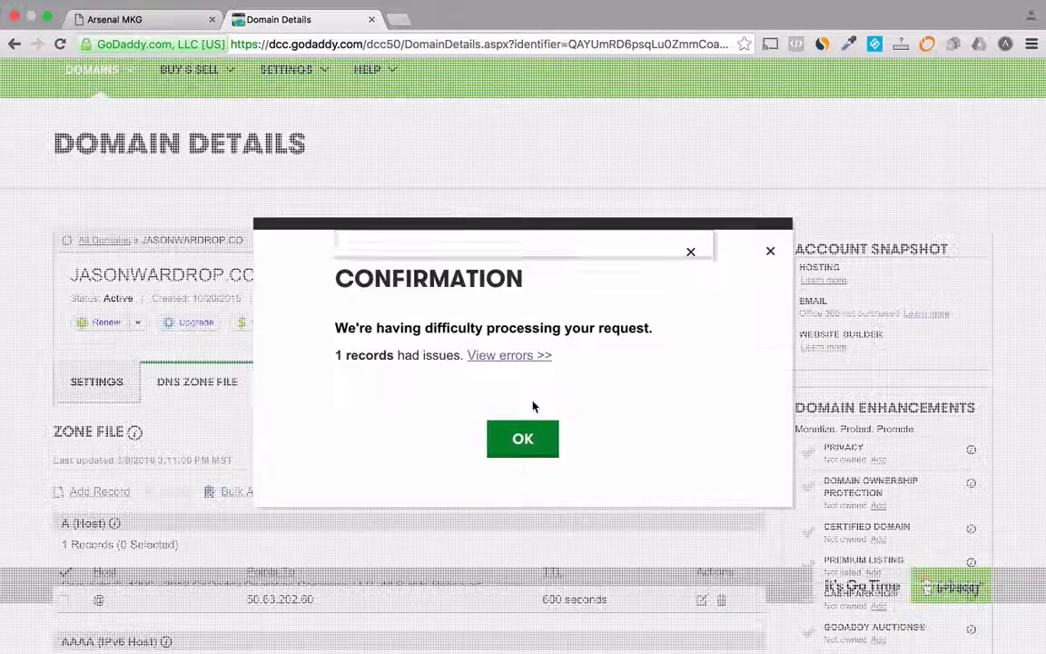
{"action": "left_click", "coordinate": [490, 441]}
Step: Edit the existing www CNAME record to point to development-arsenalmkg.herokuapp.com and save the zone file changes
{"action": "scroll", "coordinate": [231, 605], "scroll_direction": "down", "scroll_amount": 2}
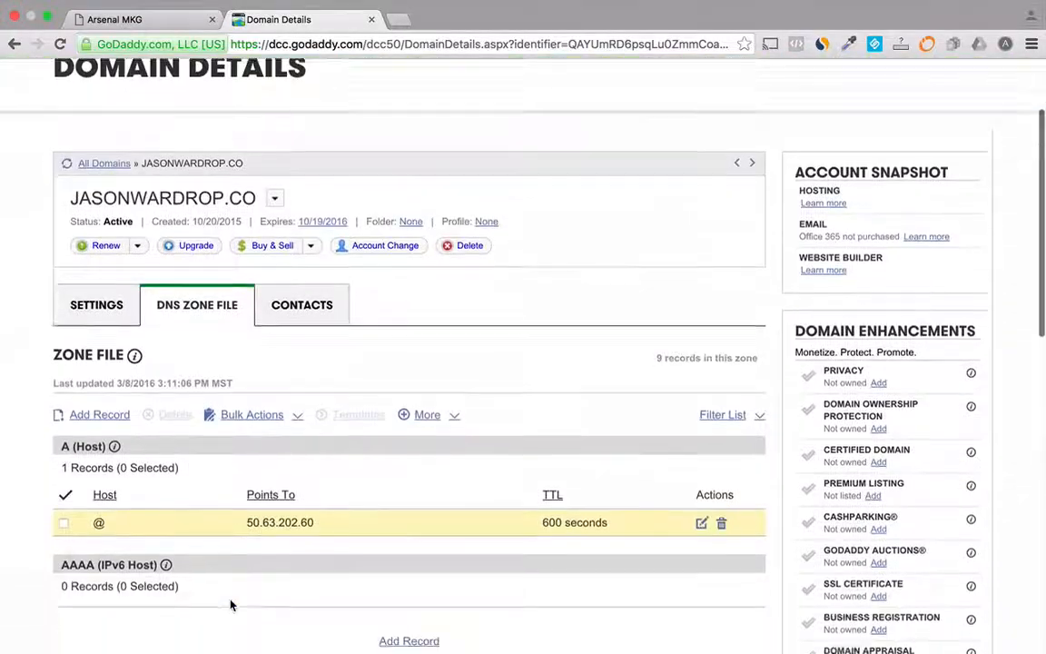
{"action": "scroll", "coordinate": [231, 605], "scroll_direction": "down", "scroll_amount": 4}
{"action": "scroll", "coordinate": [231, 605], "scroll_direction": "down", "scroll_amount": 4}
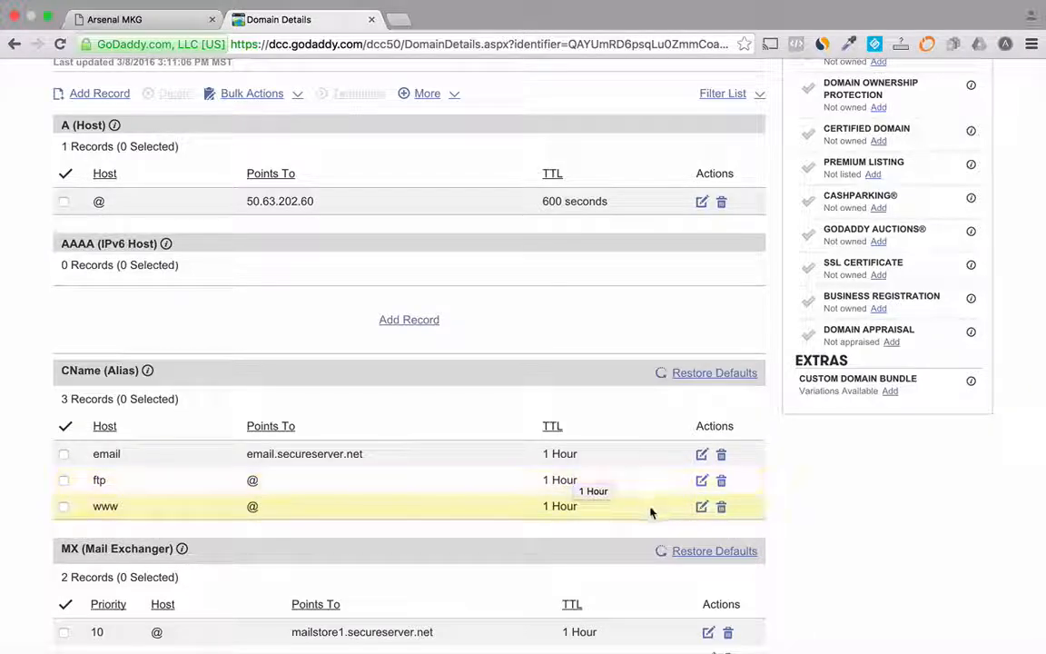
{"action": "left_click", "coordinate": [702, 508]}
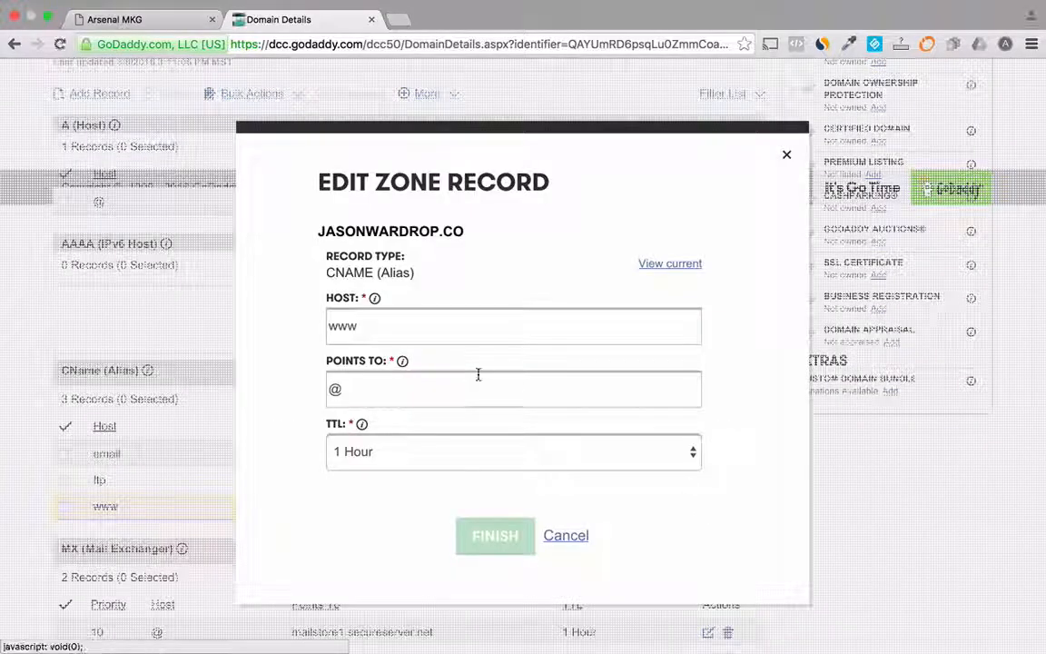
{"action": "left_click_drag", "start_coordinate": [409, 381], "coordinate": [320, 379]}
{"action": "type", "text": "development-arsenalmkg.herokuapp.com"}
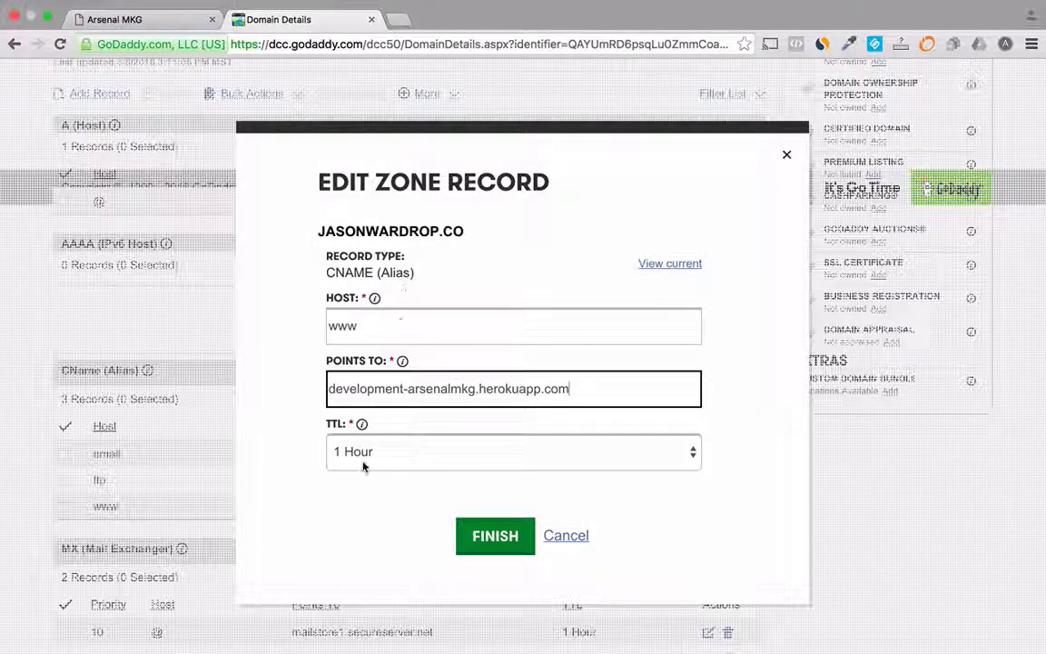
{"action": "left_click", "coordinate": [491, 537]}
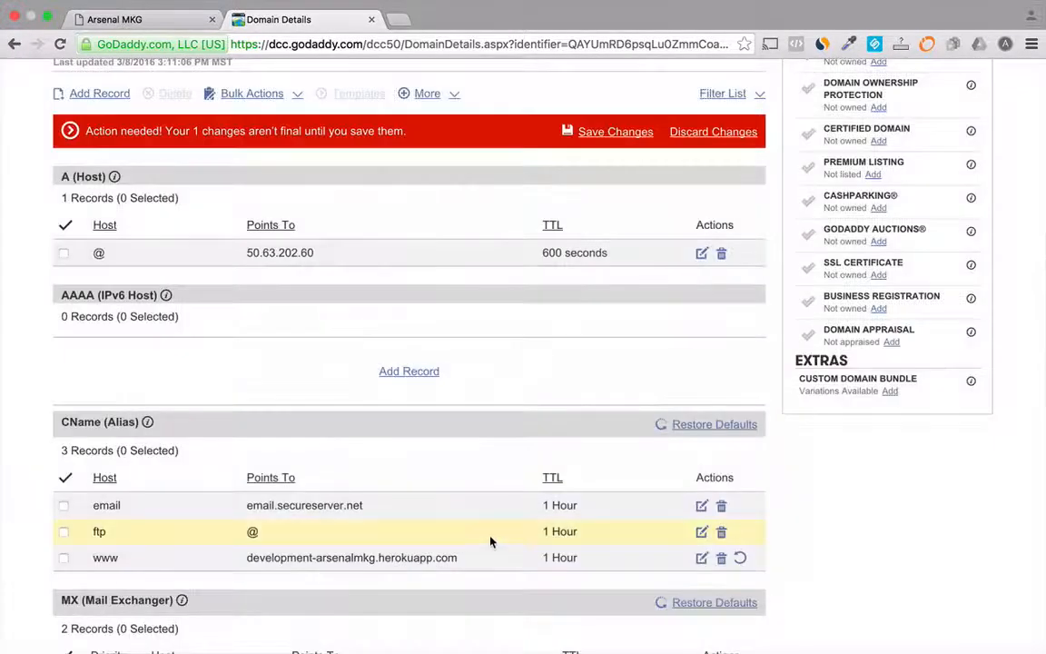
{"action": "left_click", "coordinate": [603, 134]}
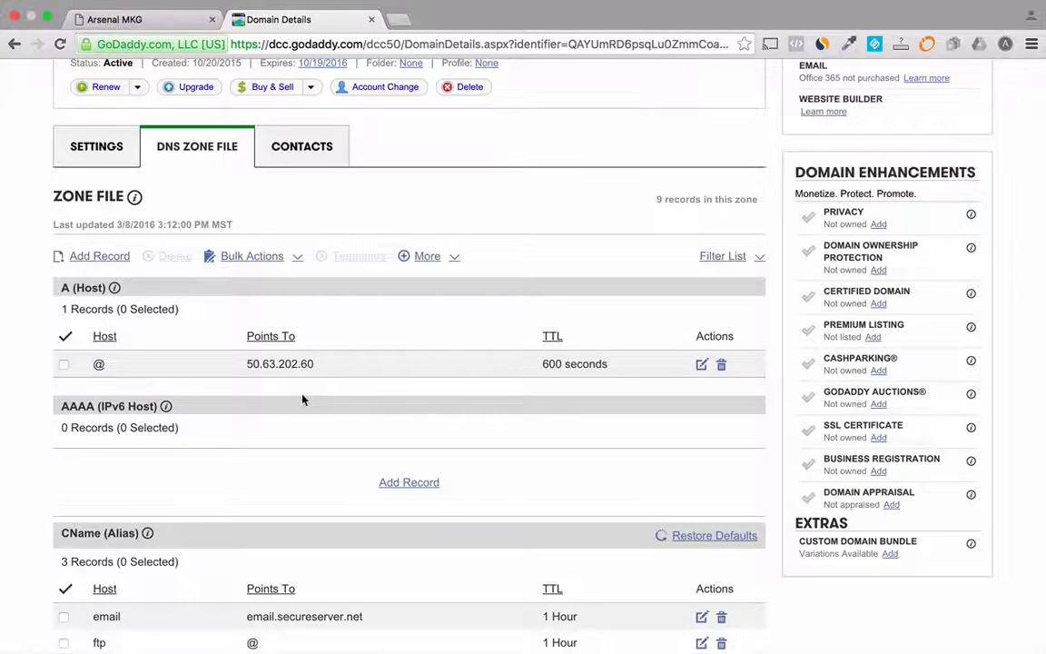
Step: Switch to Arsenal MKG and open the name and URL settings of the Contact Card website
{"action": "scroll", "coordinate": [303, 400], "scroll_direction": "down", "scroll_amount": 4}
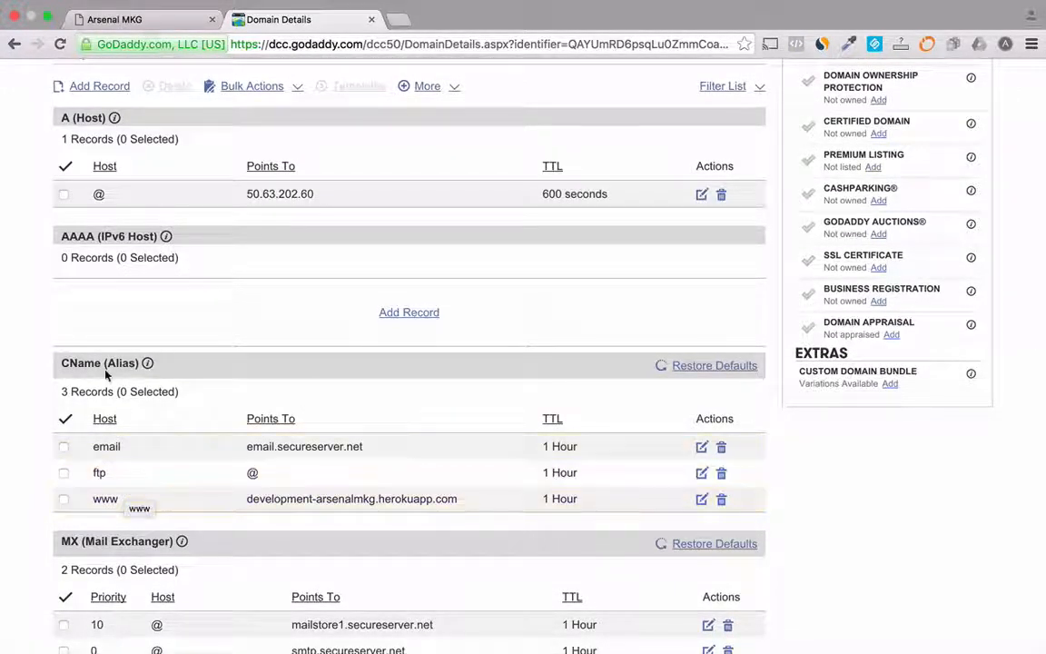
{"action": "scroll", "coordinate": [105, 374], "scroll_direction": "up", "scroll_amount": 3}
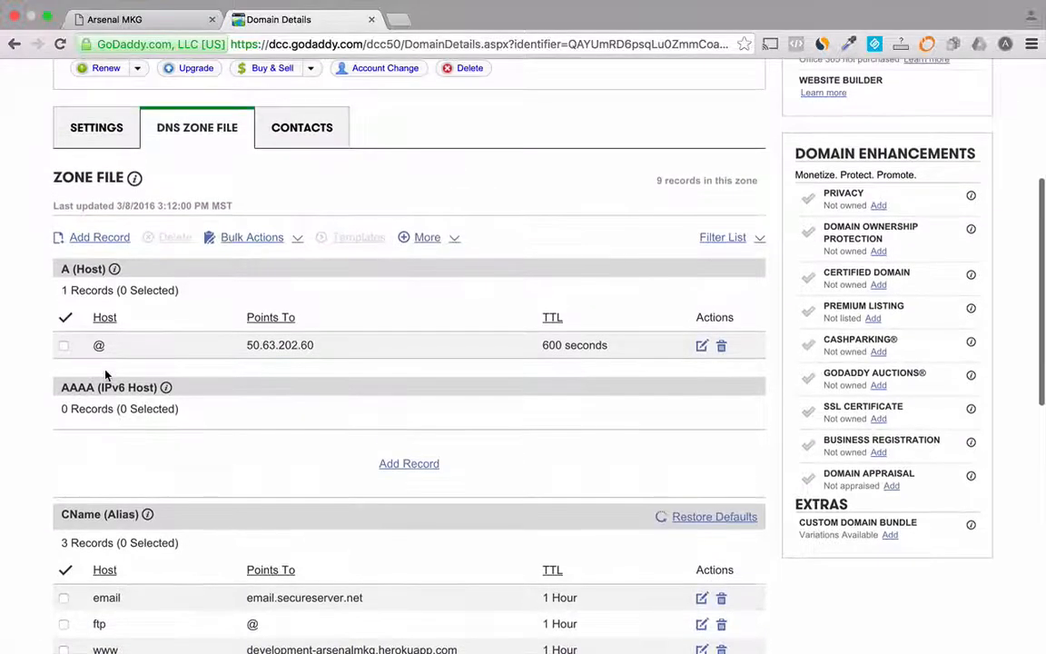
{"action": "left_click", "coordinate": [134, 24]}
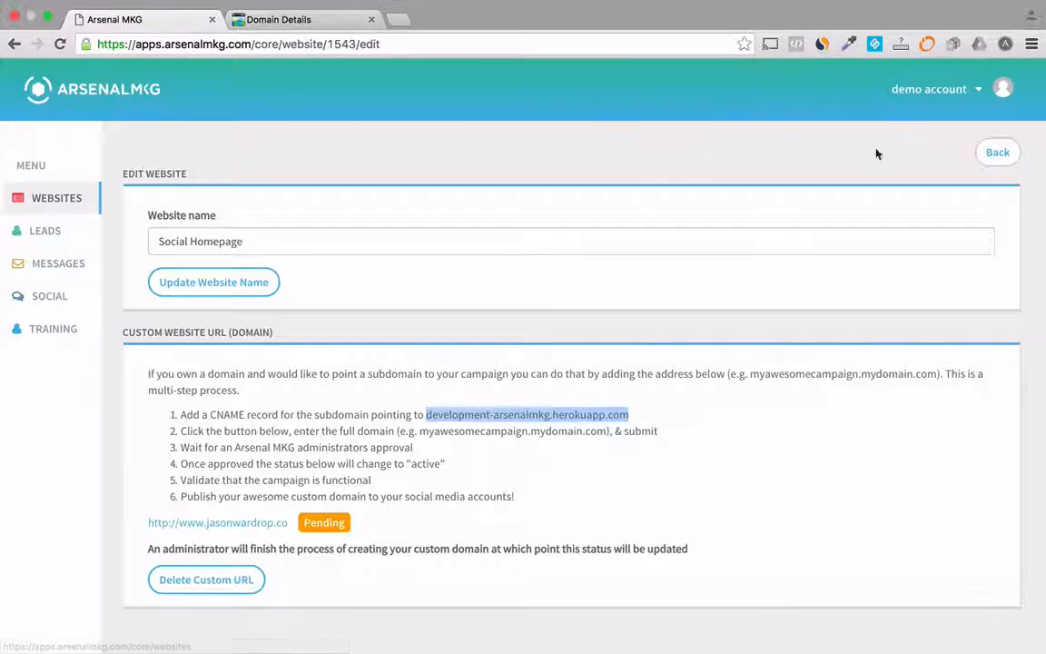
{"action": "left_click", "coordinate": [996, 155]}
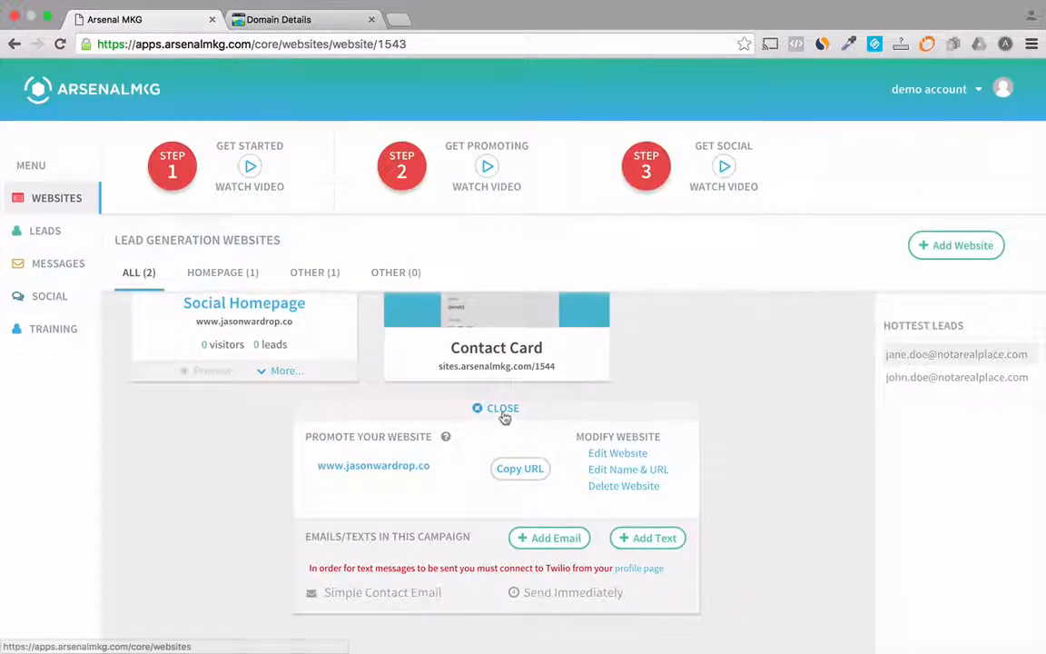
{"action": "left_click", "coordinate": [502, 409]}
{"action": "mouse_move", "coordinate": [481, 462]}
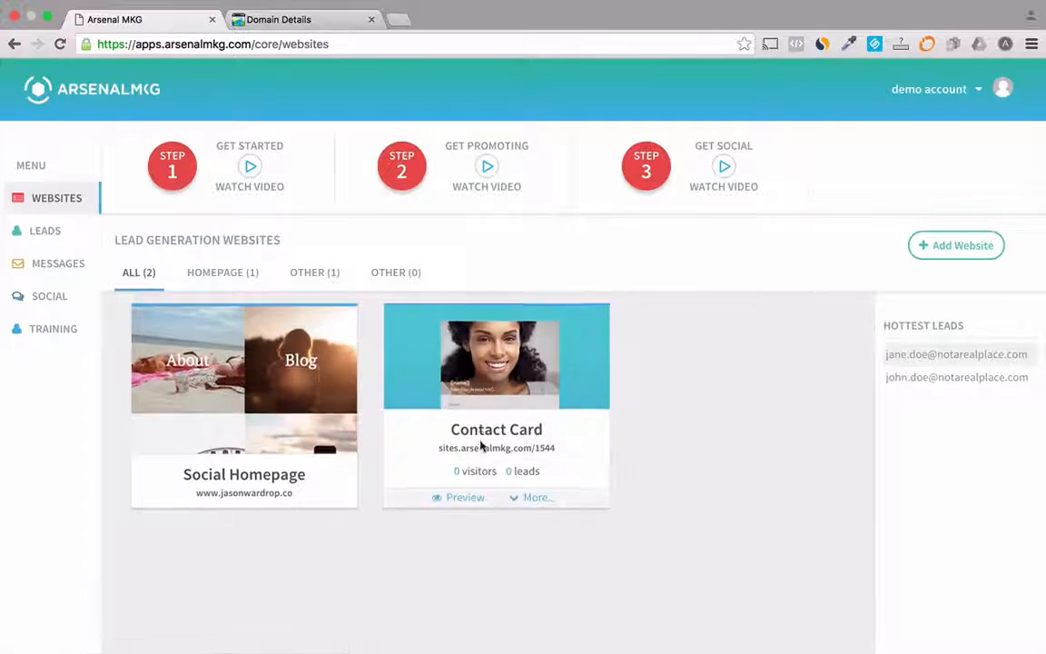
{"action": "left_click", "coordinate": [532, 500]}
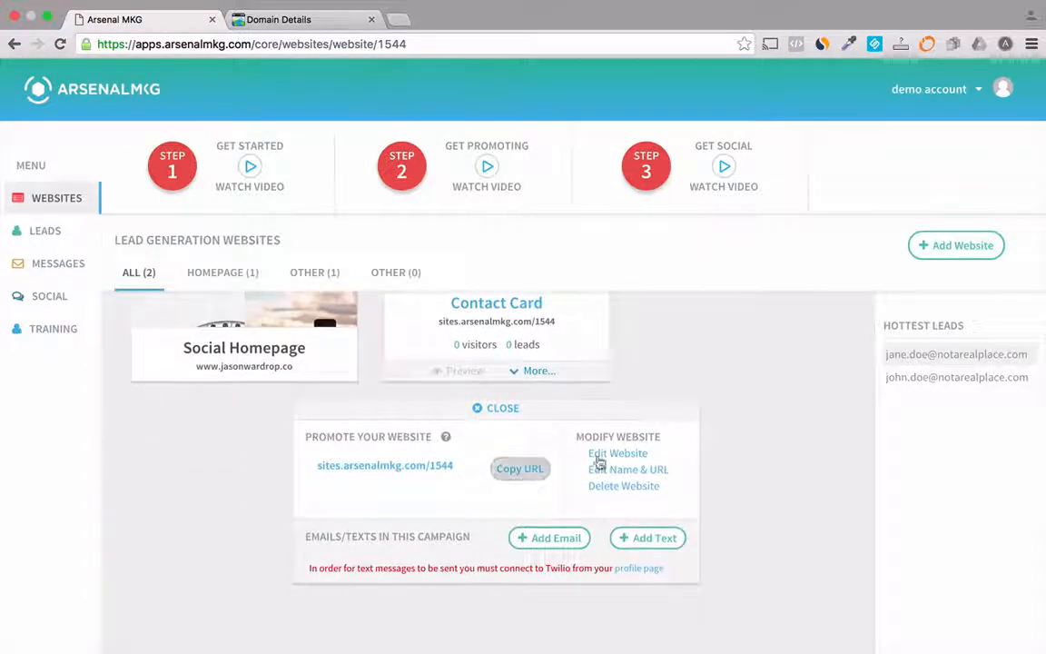
{"action": "left_click", "coordinate": [618, 469]}
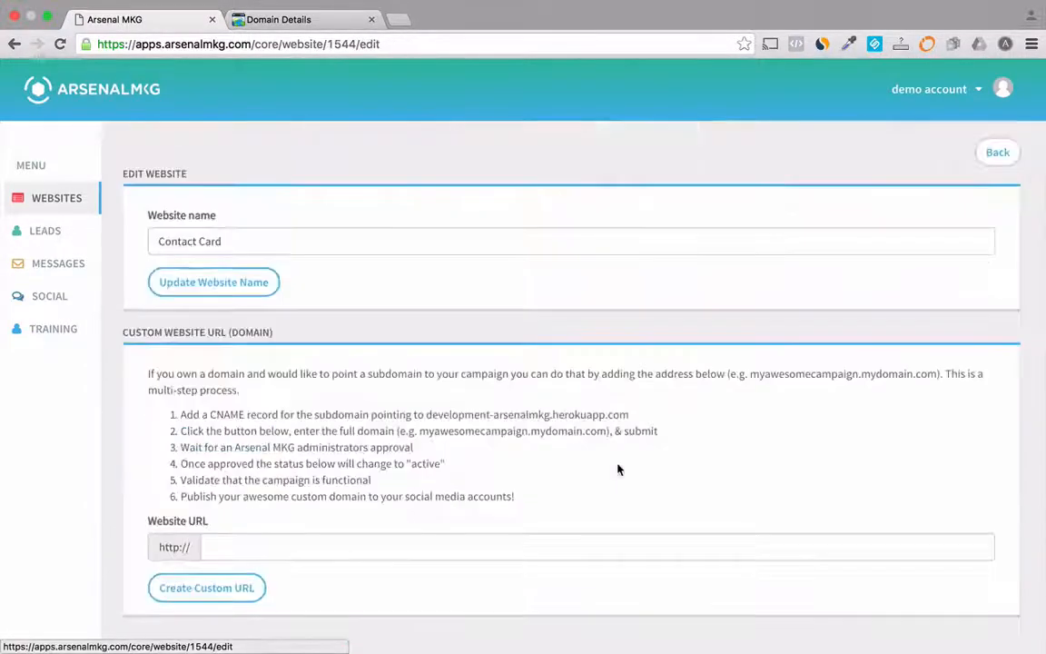
Step: Create a custom URL for the Contact Card website using the contact subdomain of the owner's .co domain
{"action": "left_click", "coordinate": [331, 547]}
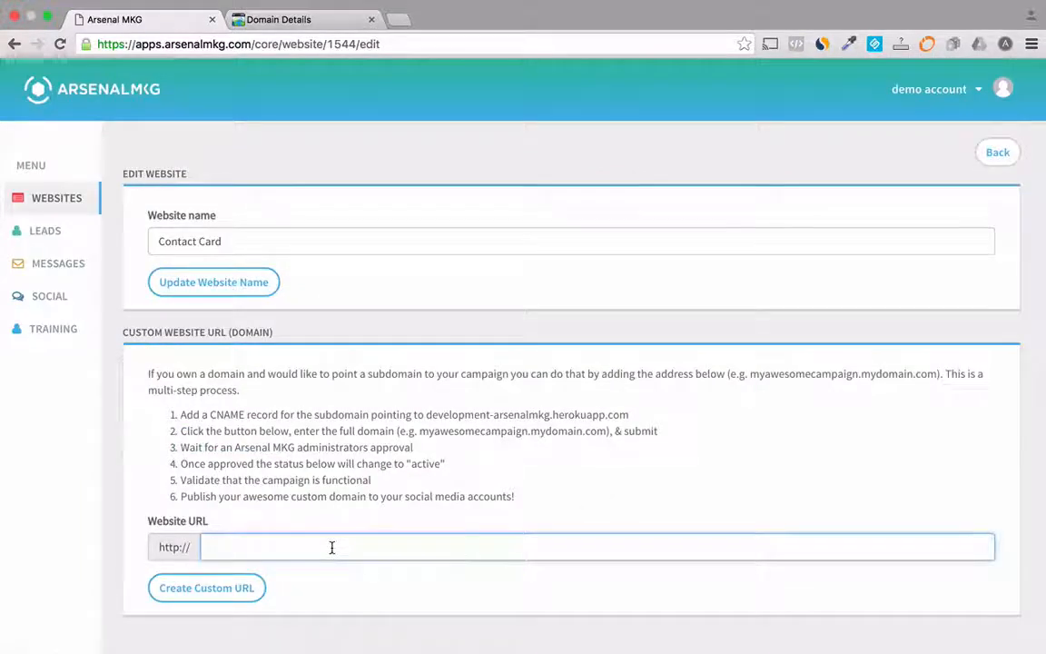
{"action": "type", "text": "contact"}
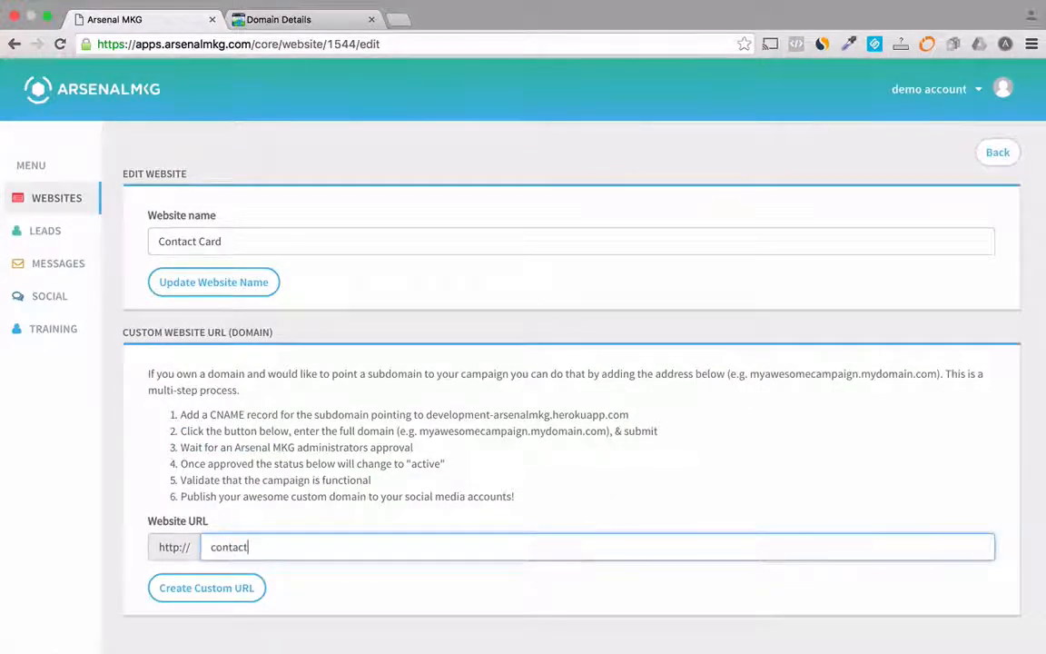
{"action": "type", "text": ".jasonwardrop.co"}
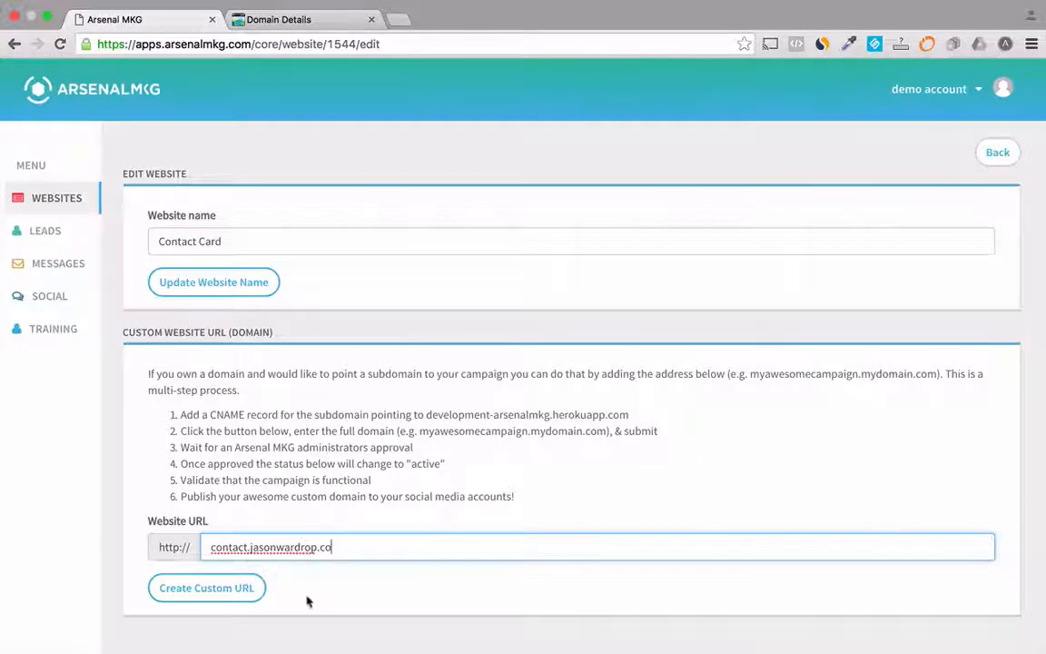
{"action": "left_click", "coordinate": [231, 591]}
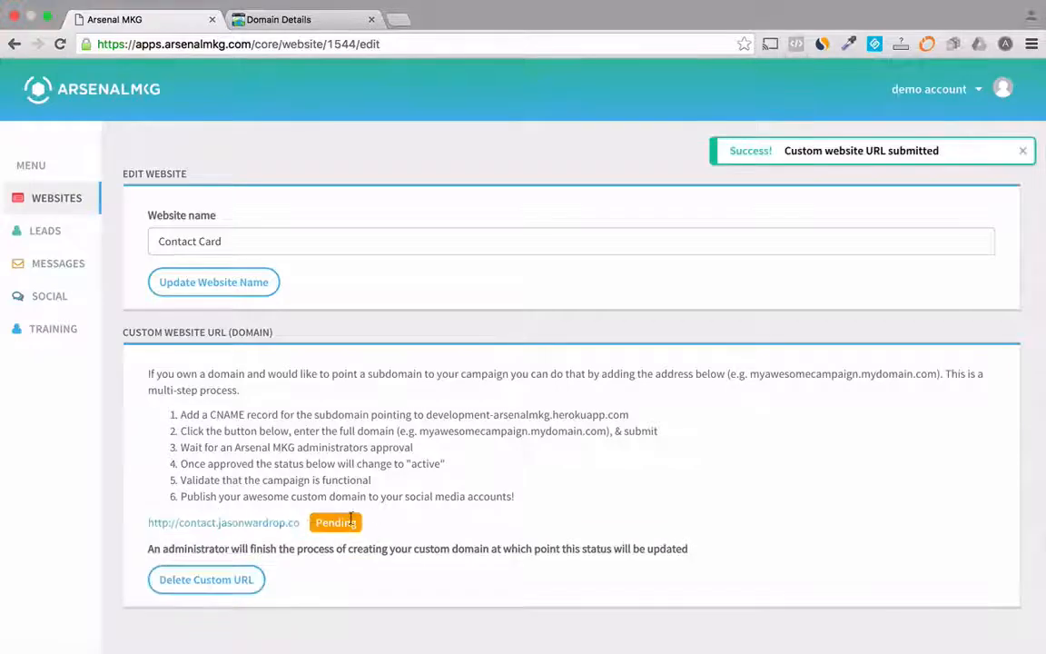
Step: In the GoDaddy zone file, add a CNAME (Alias) record with host contact pointing to development-arsenalmkg.herokuapp.com and save the changes
{"action": "left_click", "coordinate": [278, 22]}
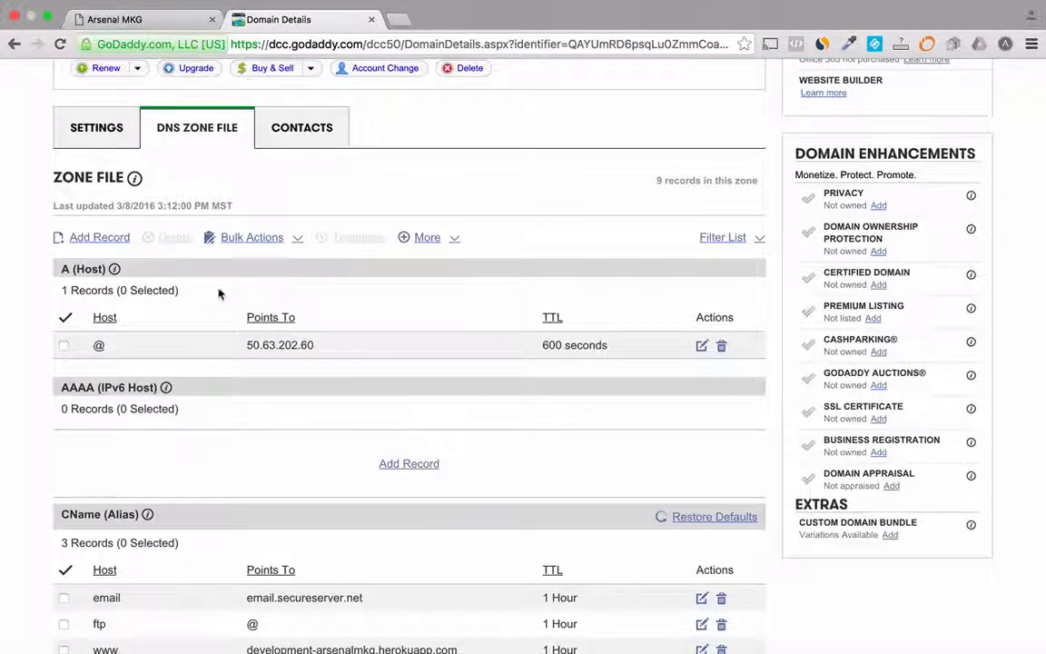
{"action": "left_click", "coordinate": [101, 238]}
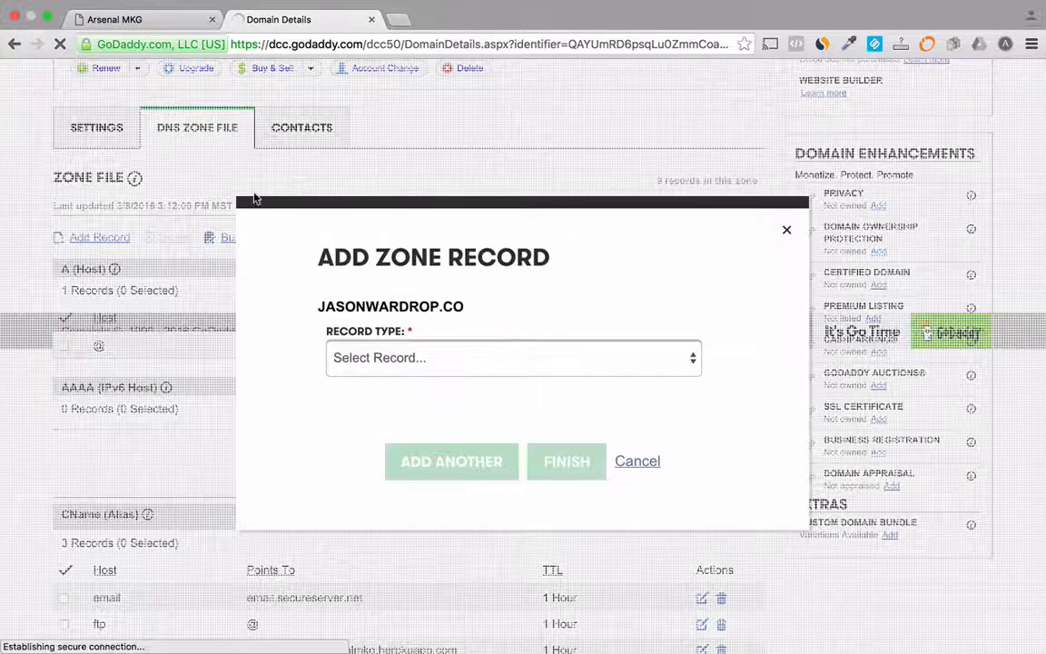
{"action": "left_click", "coordinate": [400, 361]}
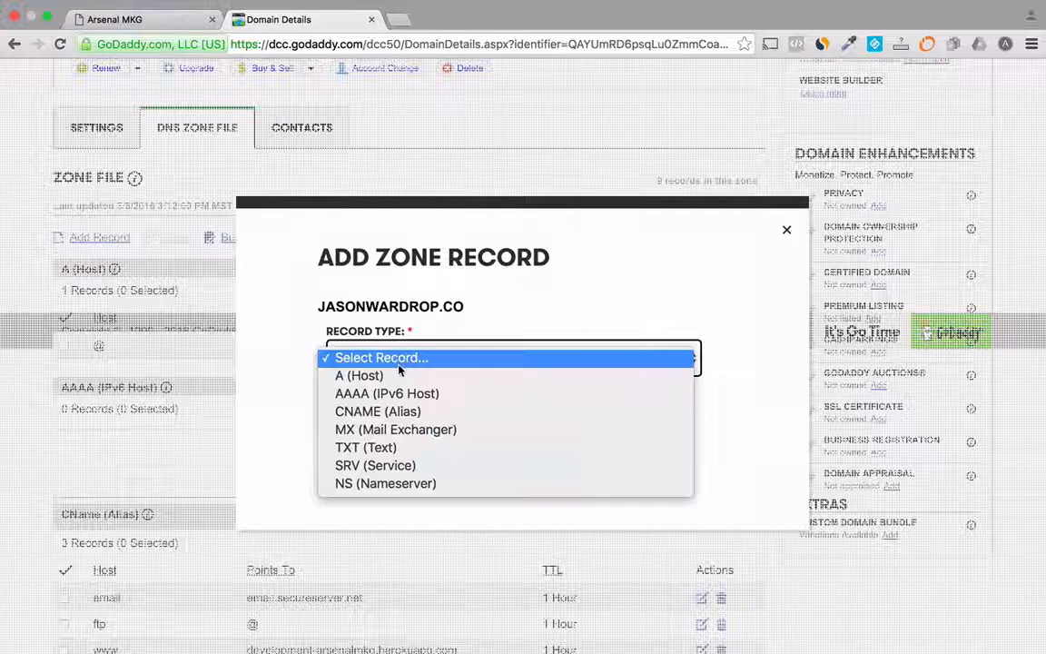
{"action": "left_click", "coordinate": [393, 414]}
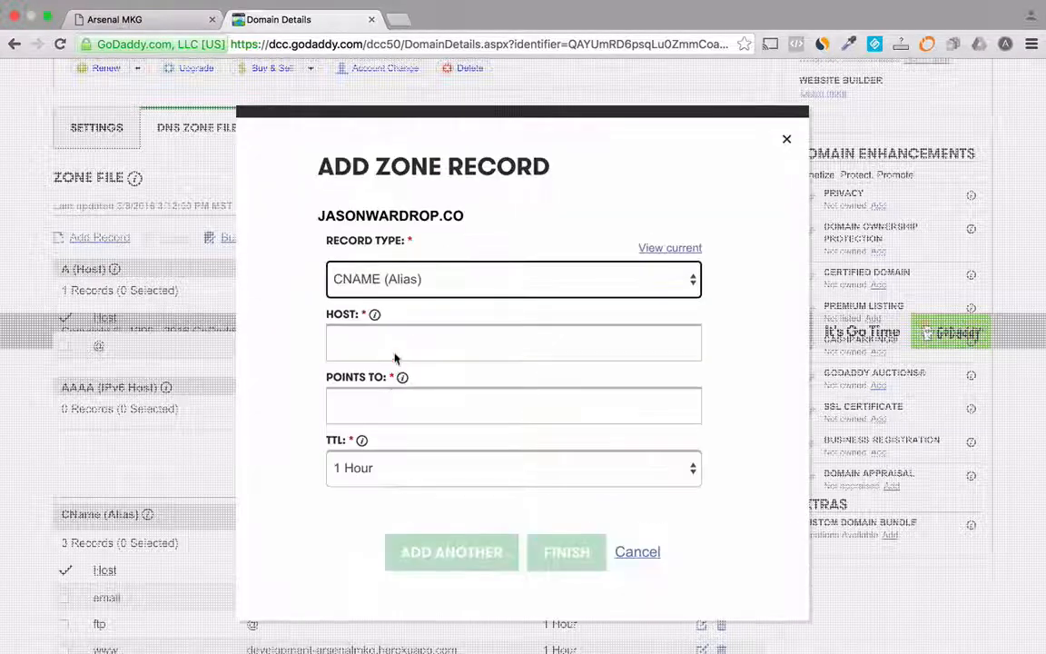
{"action": "left_click", "coordinate": [395, 338]}
{"action": "type", "text": "co"}
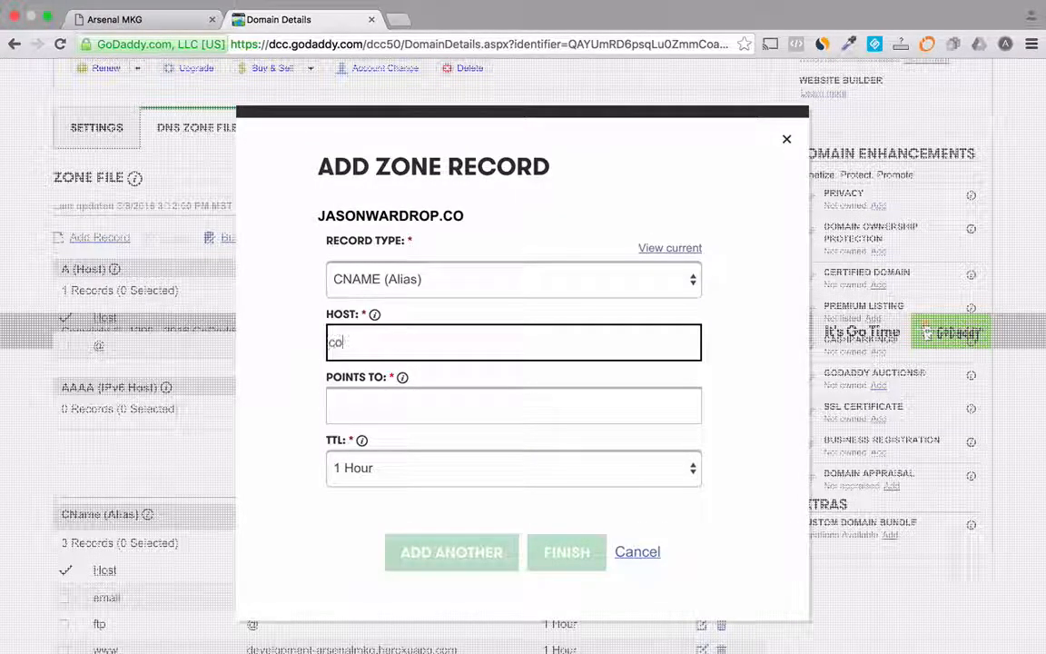
{"action": "type", "text": "ntact"}
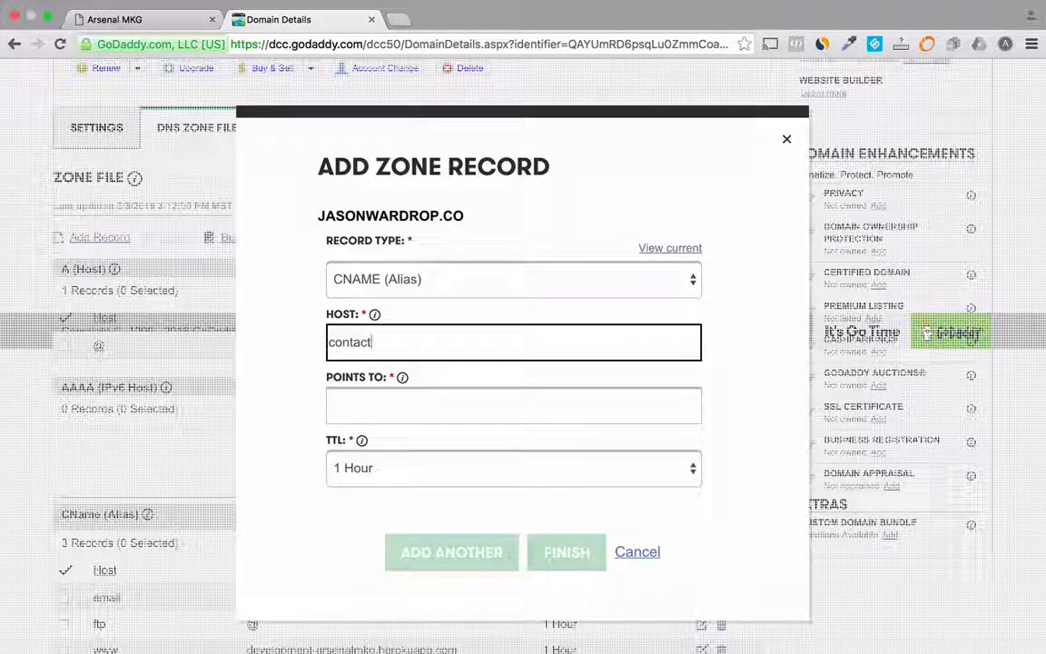
{"action": "left_click", "coordinate": [428, 406]}
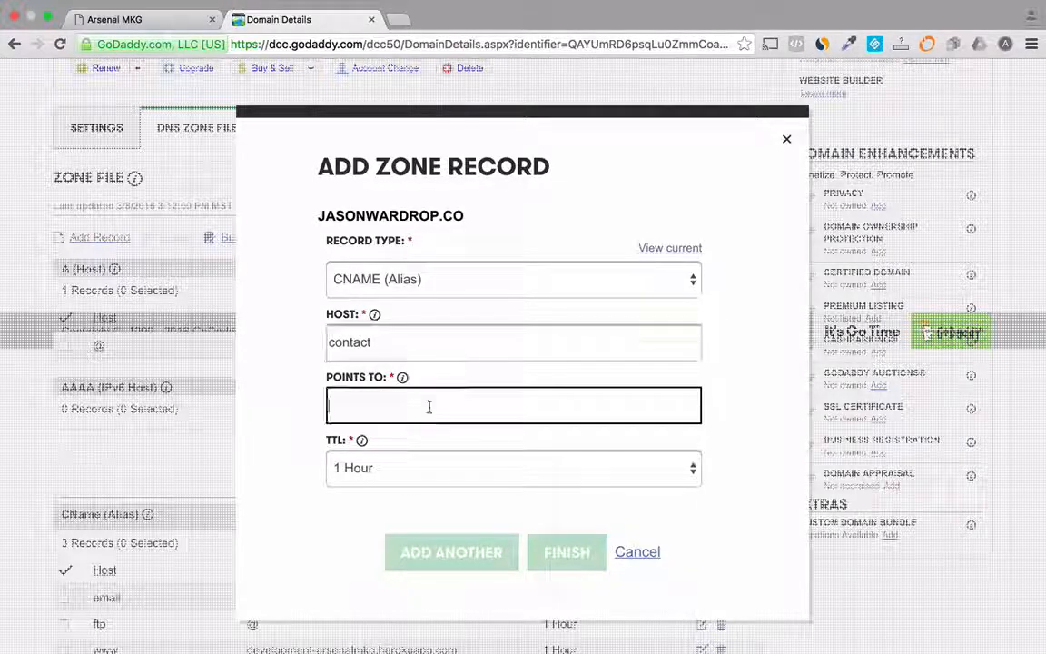
{"action": "type", "text": "development-arsenalmkg.herokuapp.com"}
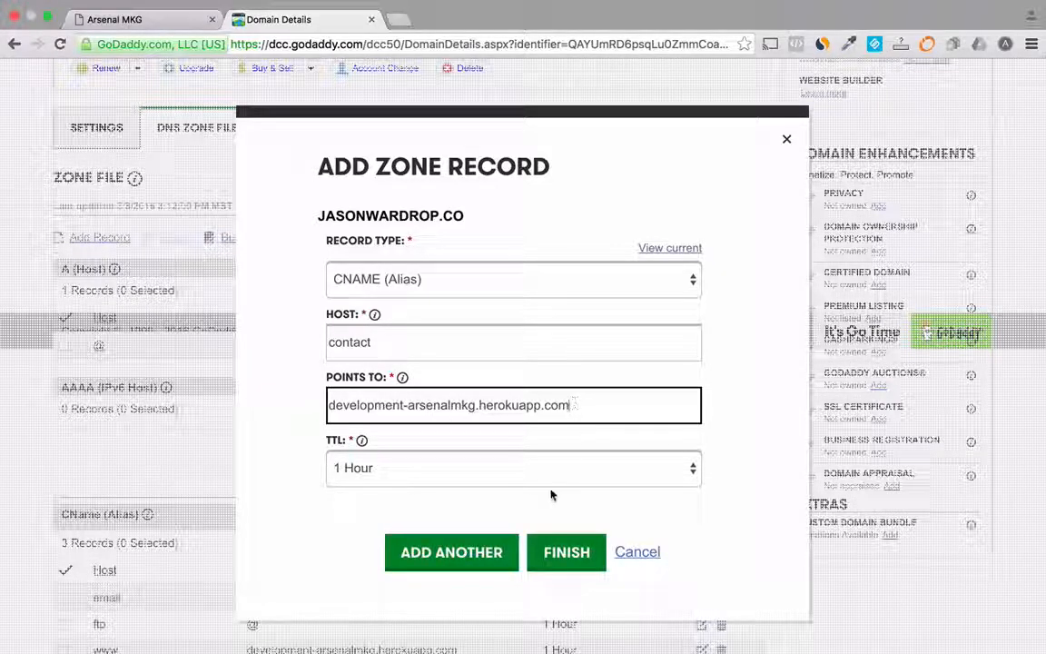
{"action": "left_click", "coordinate": [556, 556]}
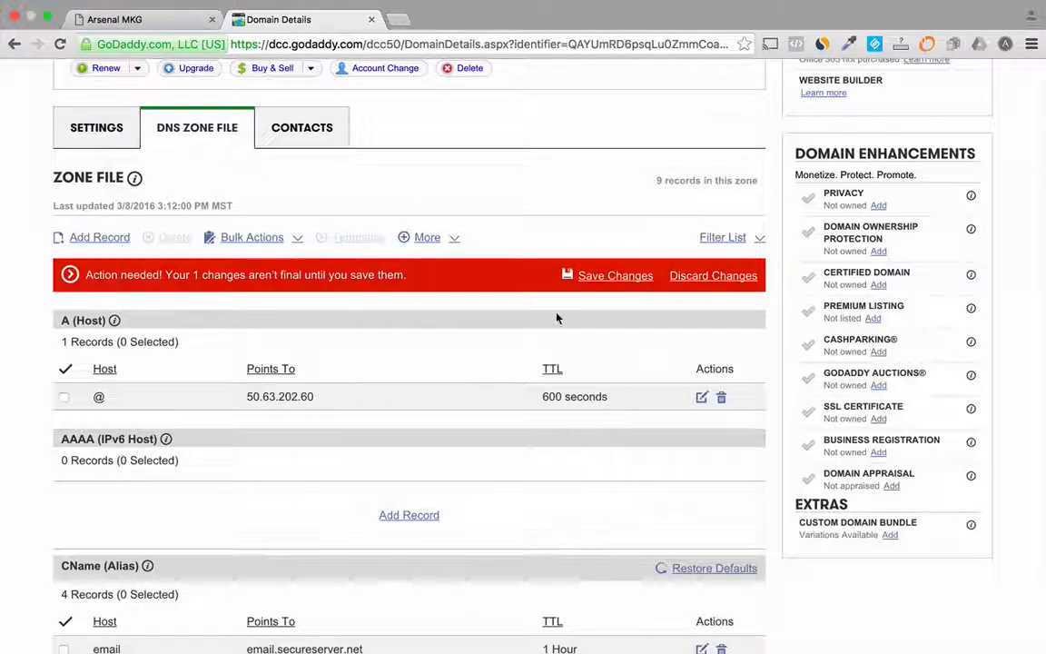
{"action": "left_click", "coordinate": [601, 276]}
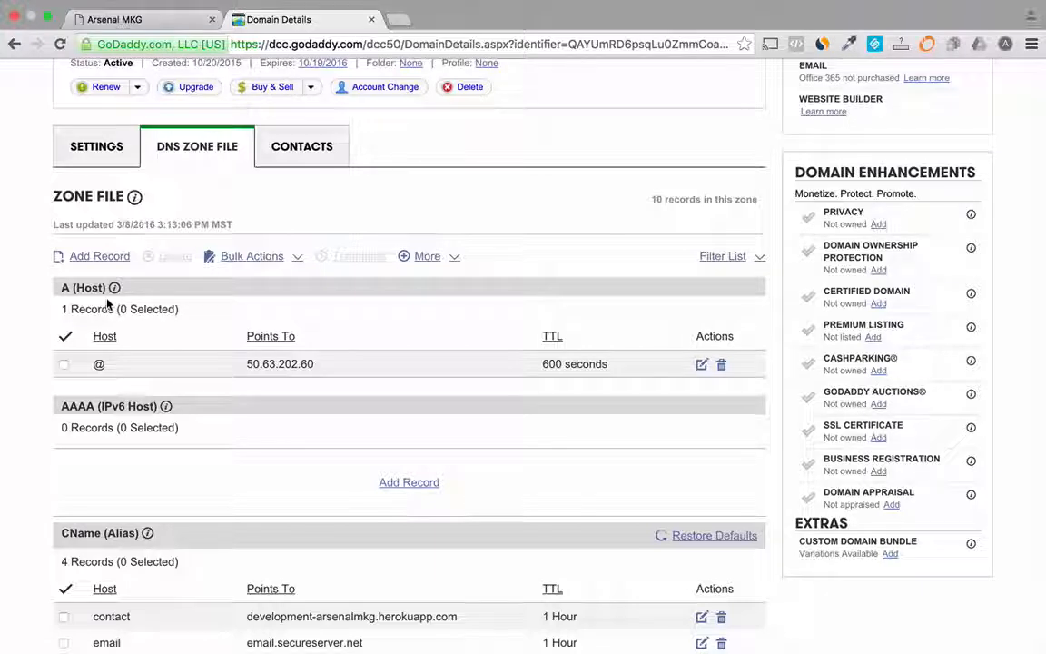
Step: Load the www address of the owner's .co domain in a new browser tab to check the Social Homepage
{"action": "key", "text": "super+t"}
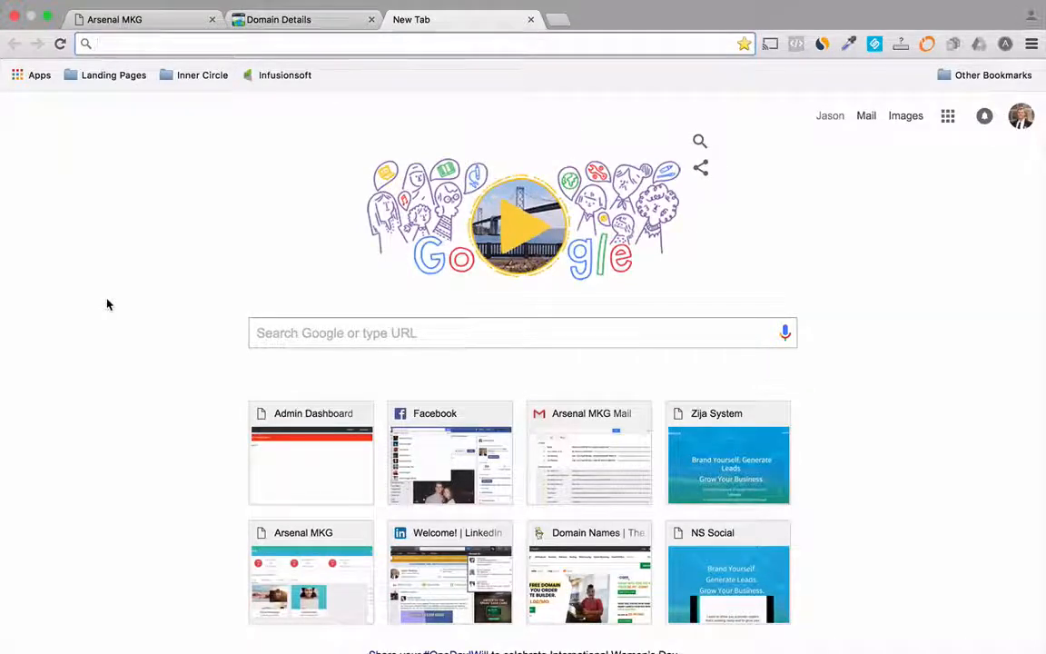
{"action": "type", "text": "www.jasonwardrop"}
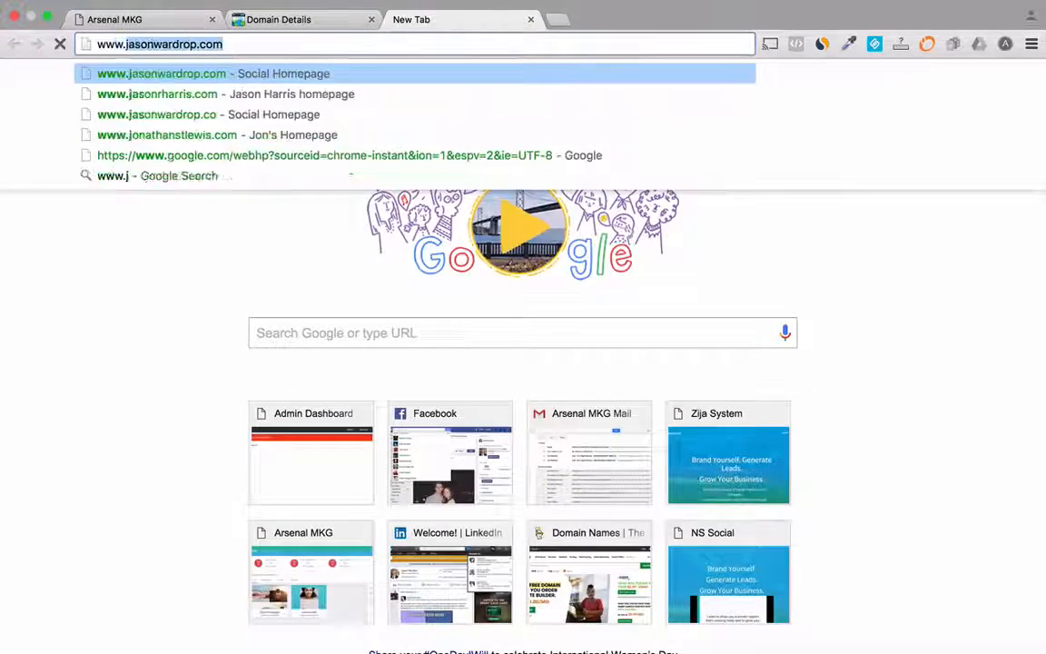
{"action": "type", "text": ".co"}
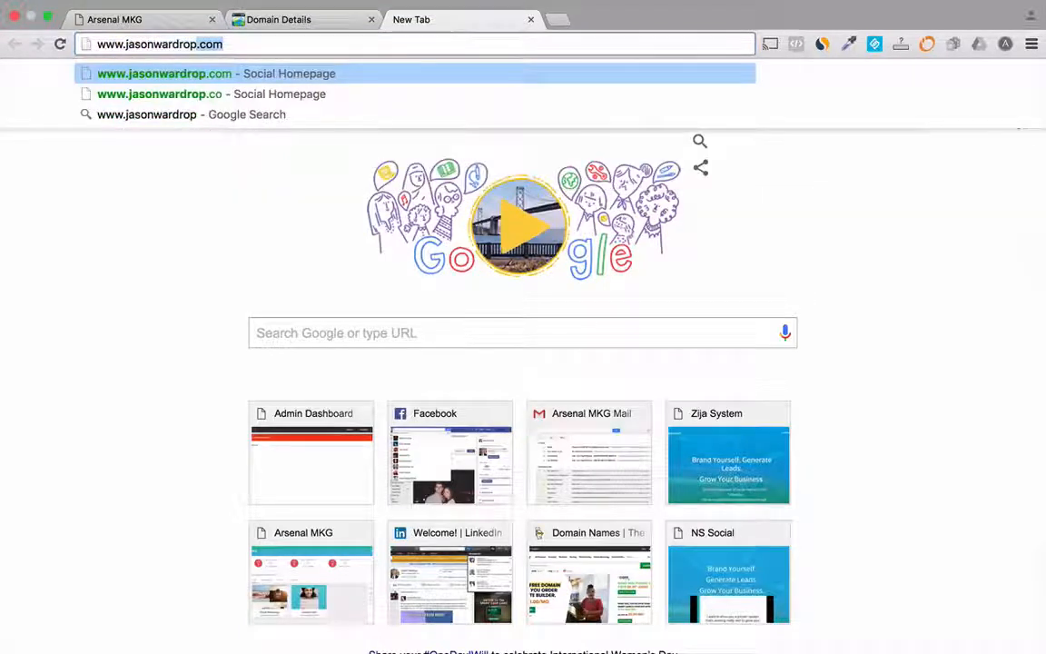
{"action": "key", "text": "Return"}
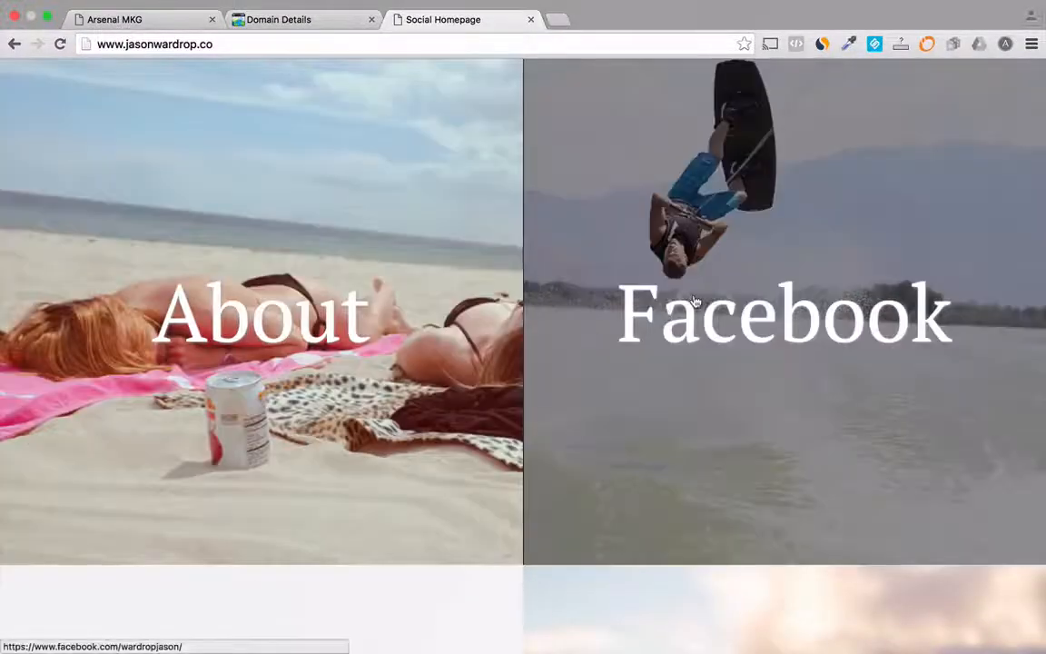
Step: Test the Facebook tile beside About on the Social Homepage and close the Facebook page it opens
{"action": "left_click", "coordinate": [694, 300]}
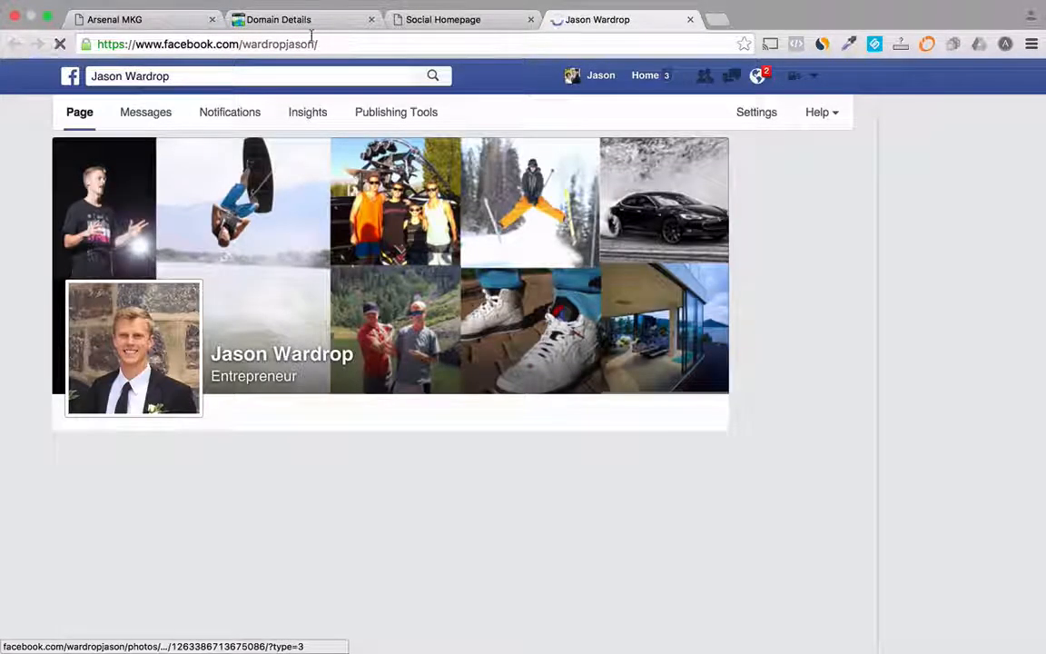
{"action": "left_click", "coordinate": [466, 20]}
{"action": "left_click", "coordinate": [594, 20]}
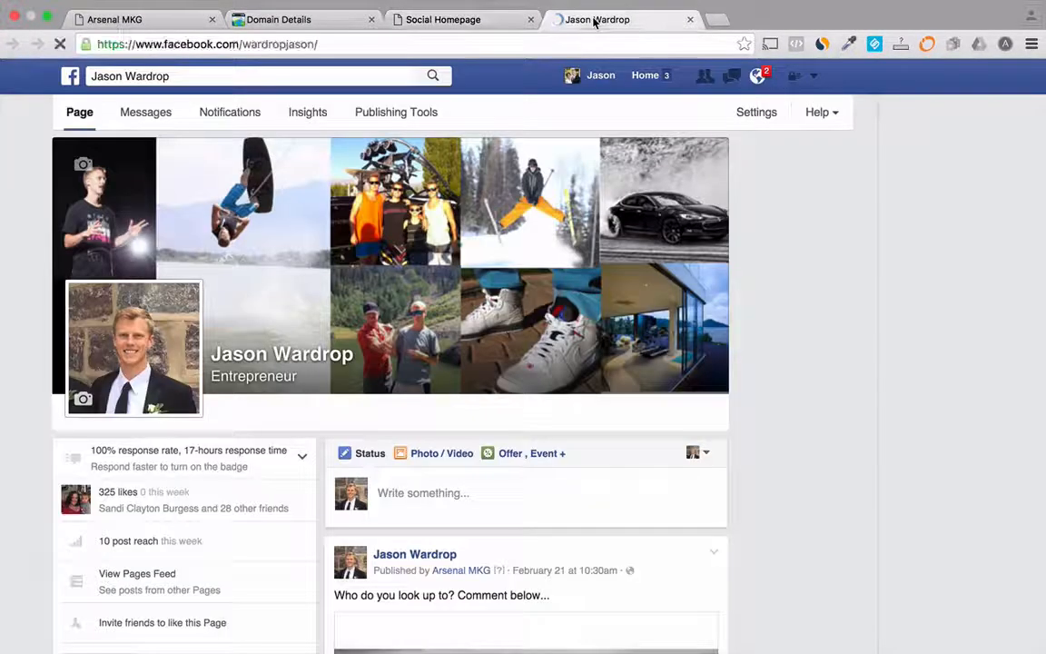
{"action": "left_click", "coordinate": [689, 20]}
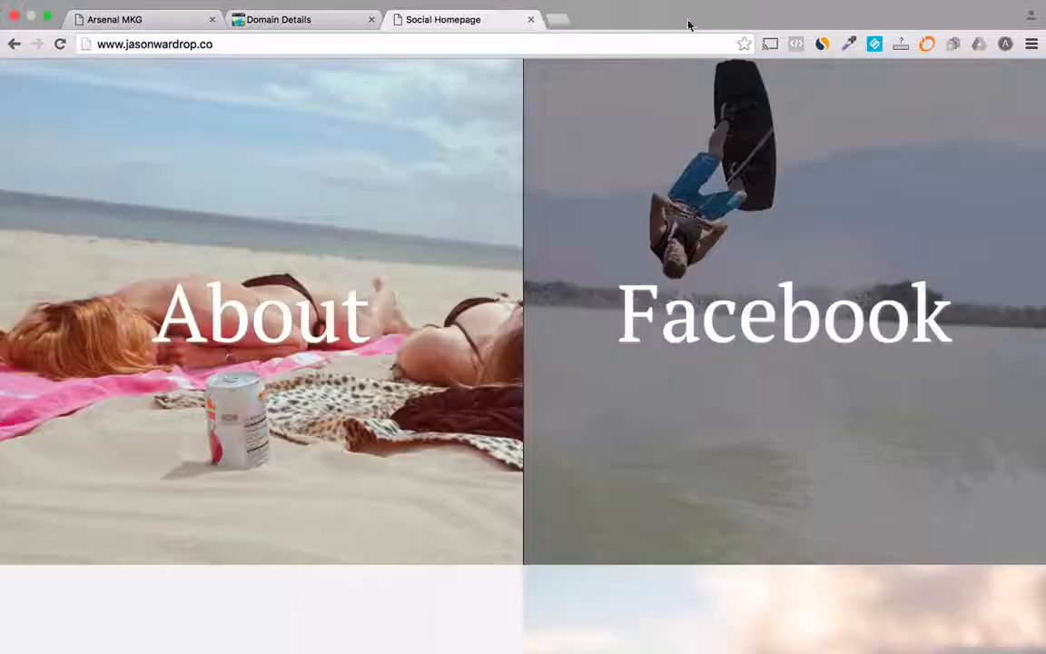
Step: Check the homepage's About section, remaining social tiles and Contact form, then close the form
{"action": "left_click", "coordinate": [269, 316]}
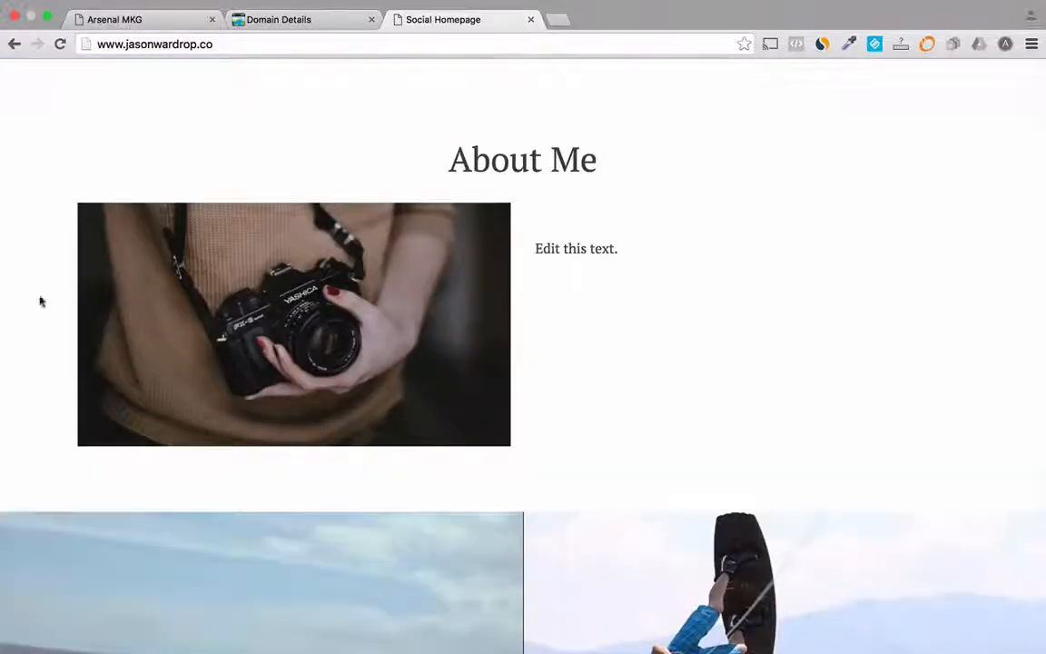
{"action": "scroll", "coordinate": [582, 327], "scroll_direction": "down", "scroll_amount": 3}
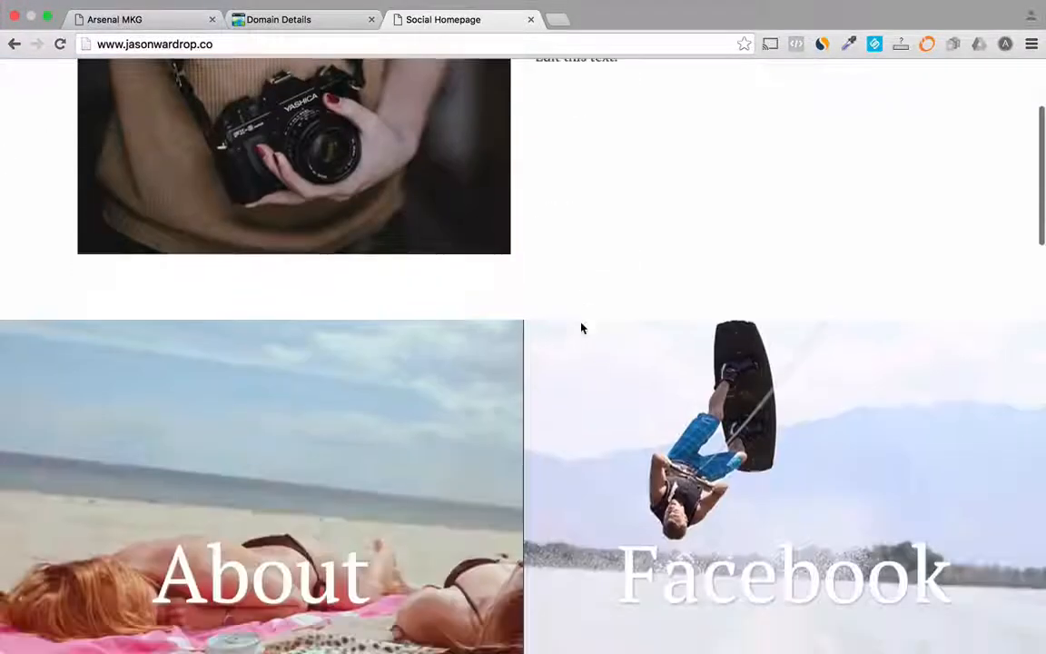
{"action": "scroll", "coordinate": [582, 328], "scroll_direction": "down", "scroll_amount": 10}
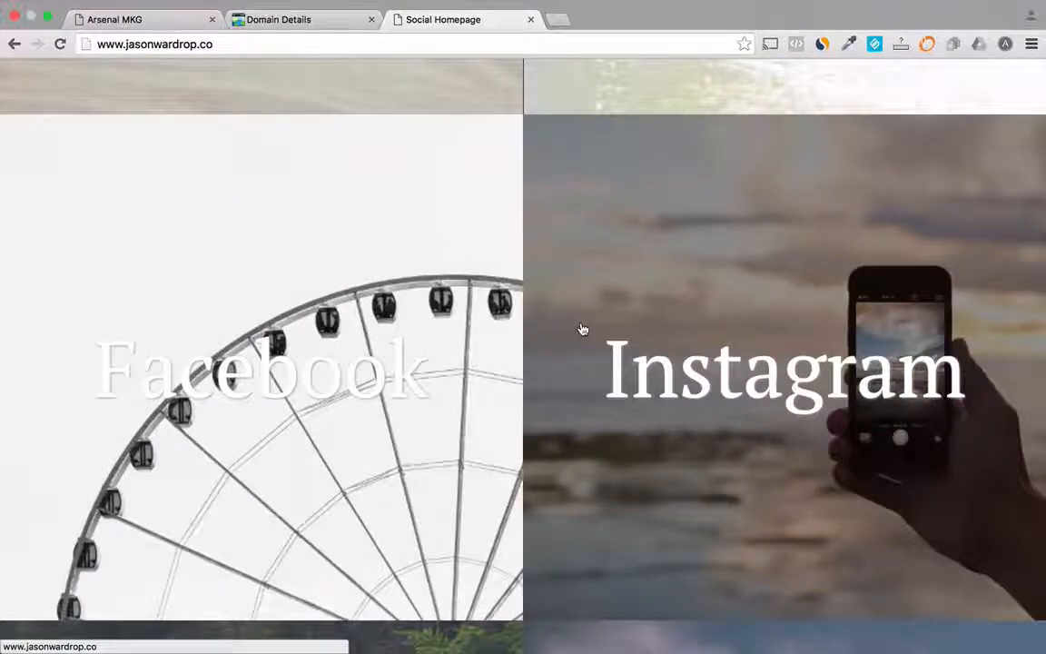
{"action": "scroll", "coordinate": [582, 328], "scroll_direction": "down", "scroll_amount": 12}
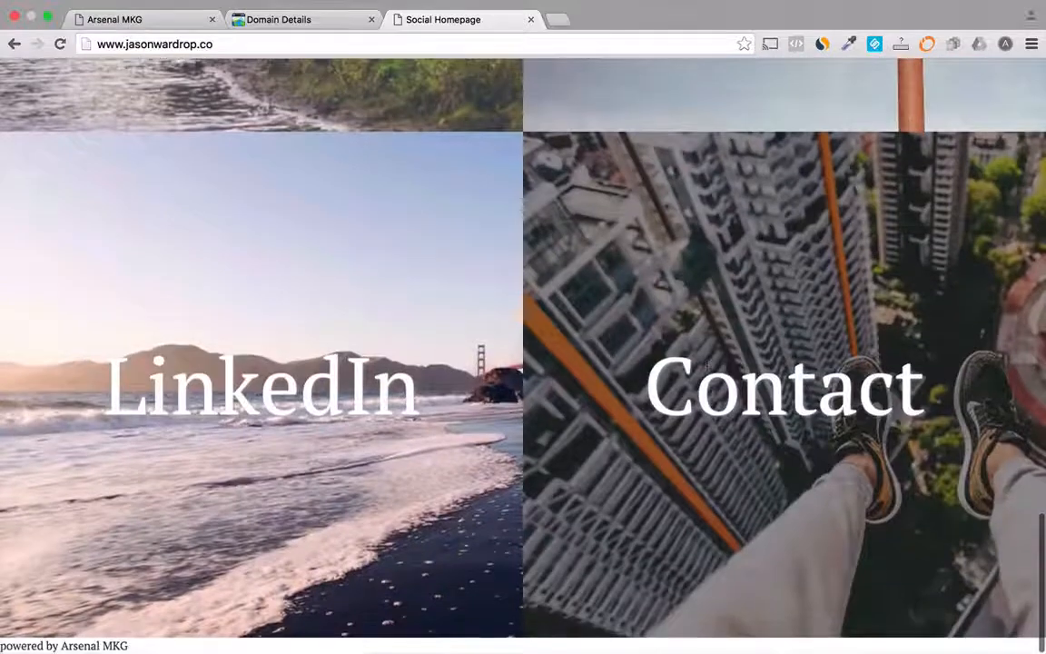
{"action": "left_click", "coordinate": [707, 369]}
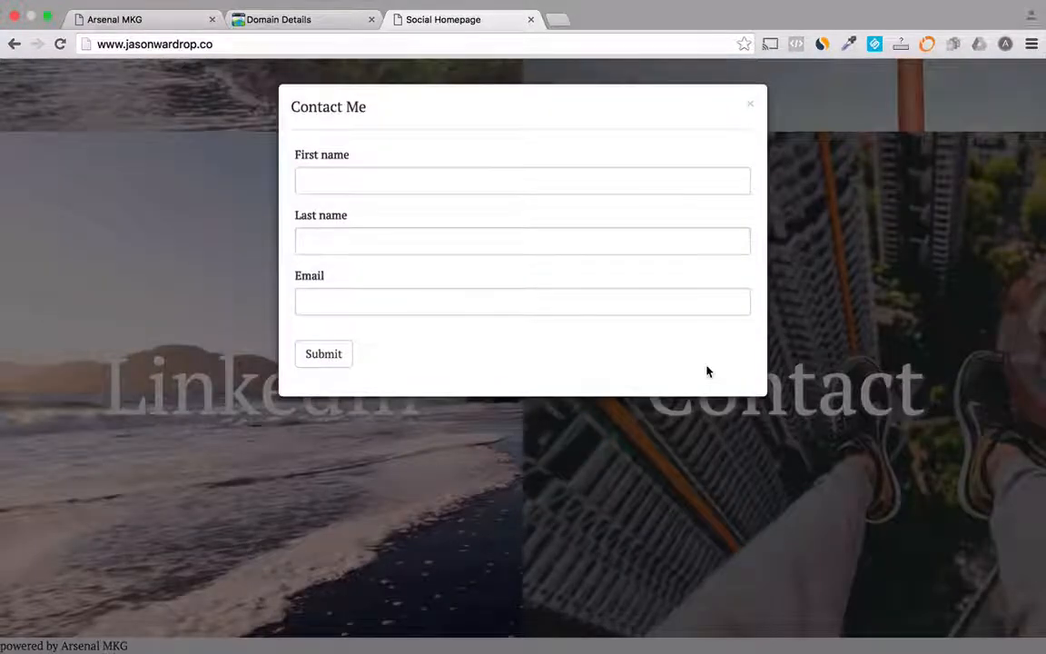
{"action": "left_click", "coordinate": [750, 106]}
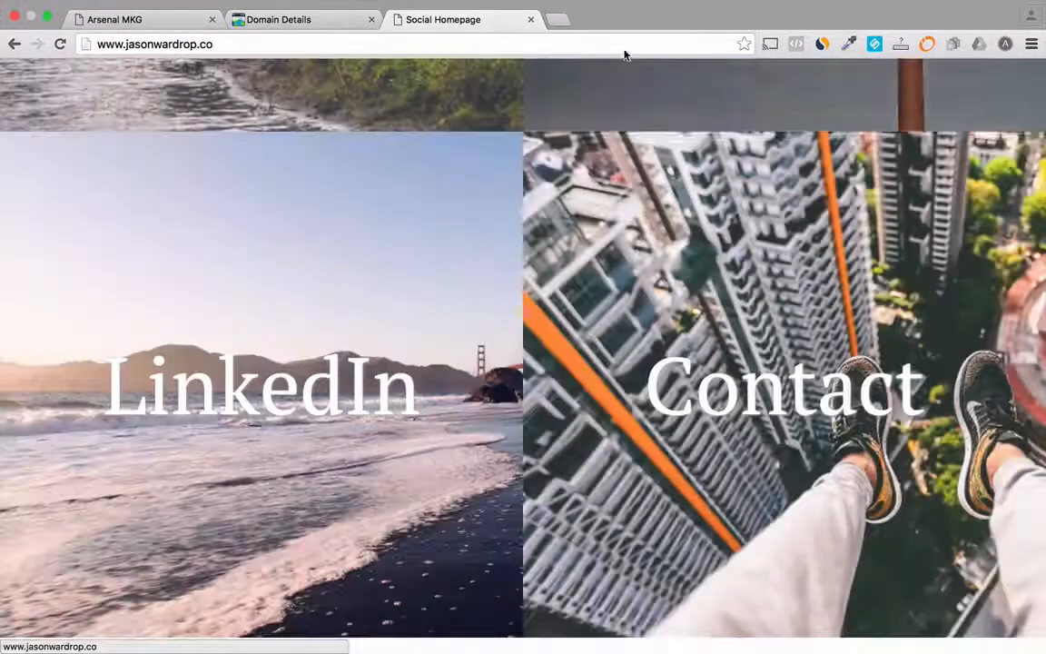
Step: Load the contact subdomain of the owner's .co domain in a new browser tab to check the Contact Card
{"action": "left_click", "coordinate": [560, 20]}
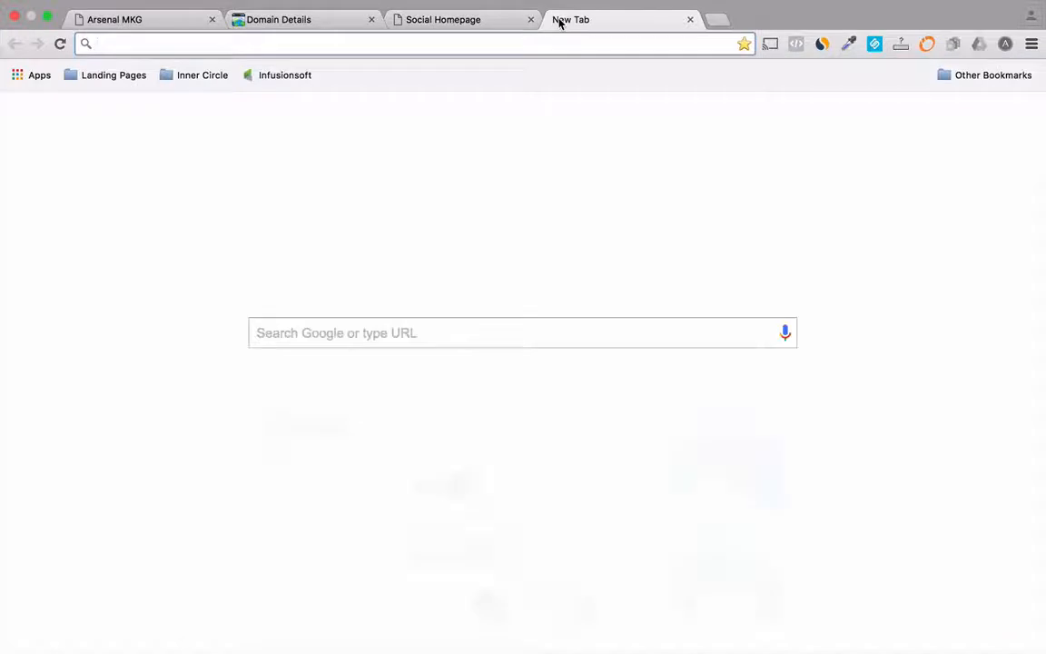
{"action": "type", "text": "contact."}
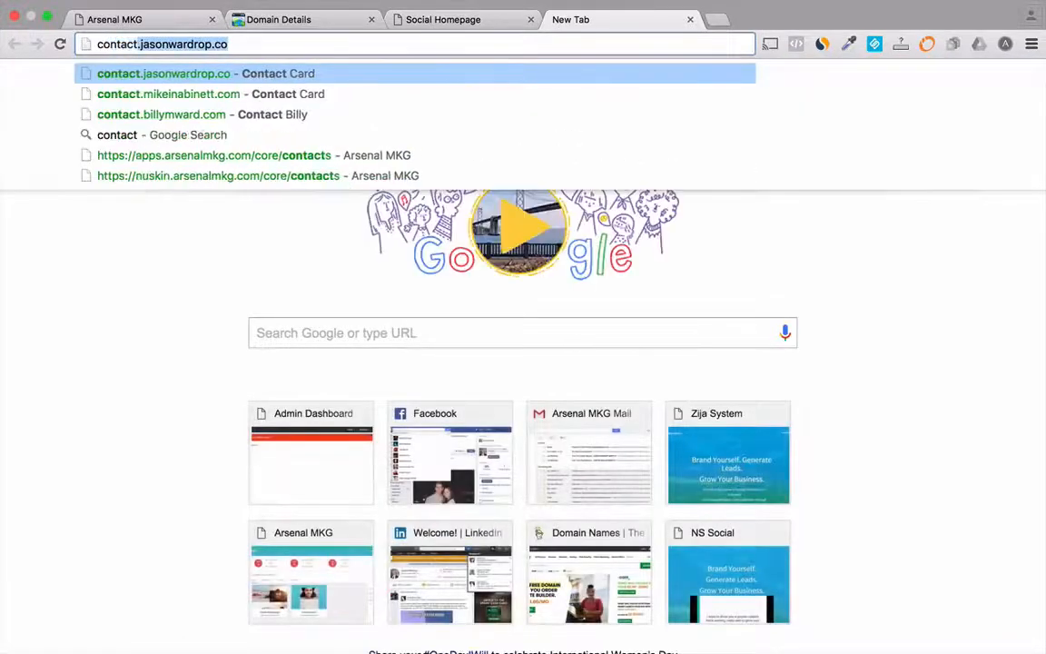
{"action": "type", "text": "j"}
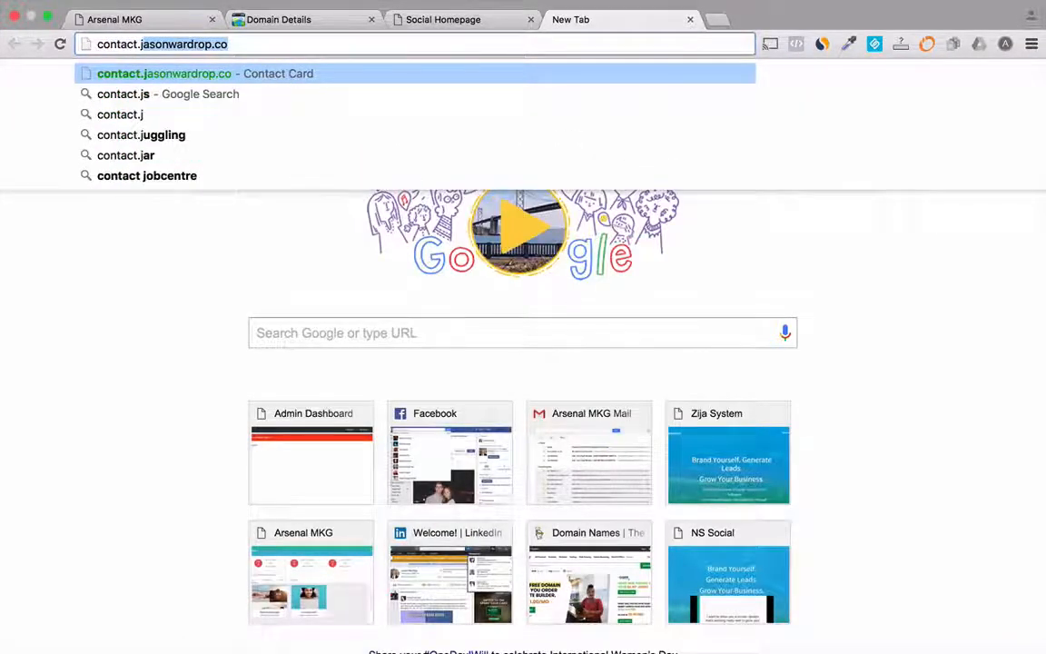
{"action": "key", "text": "Return"}
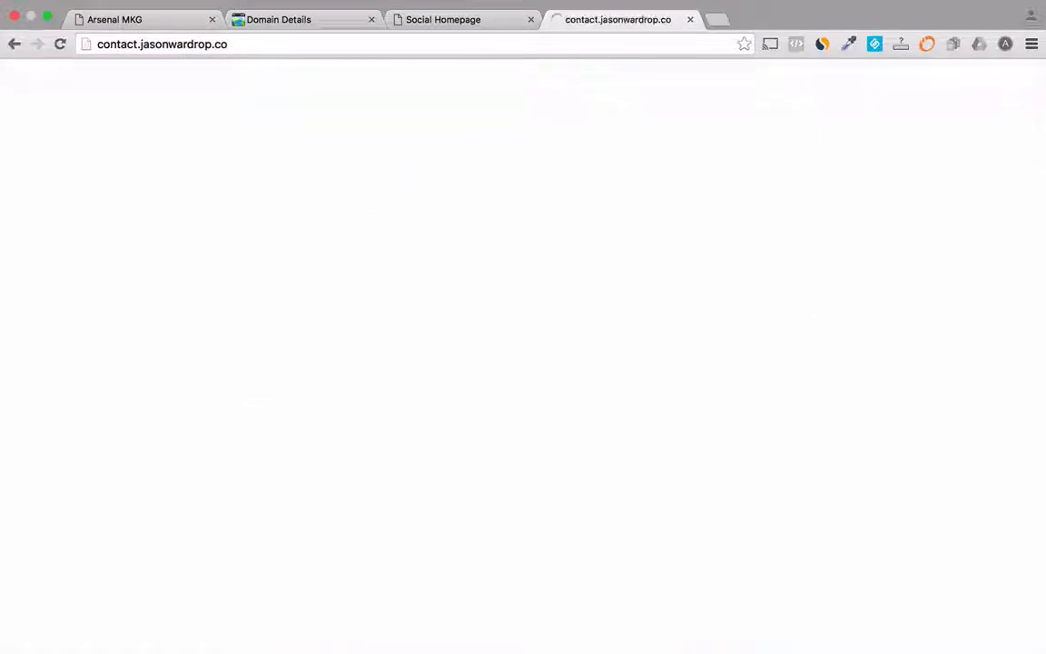